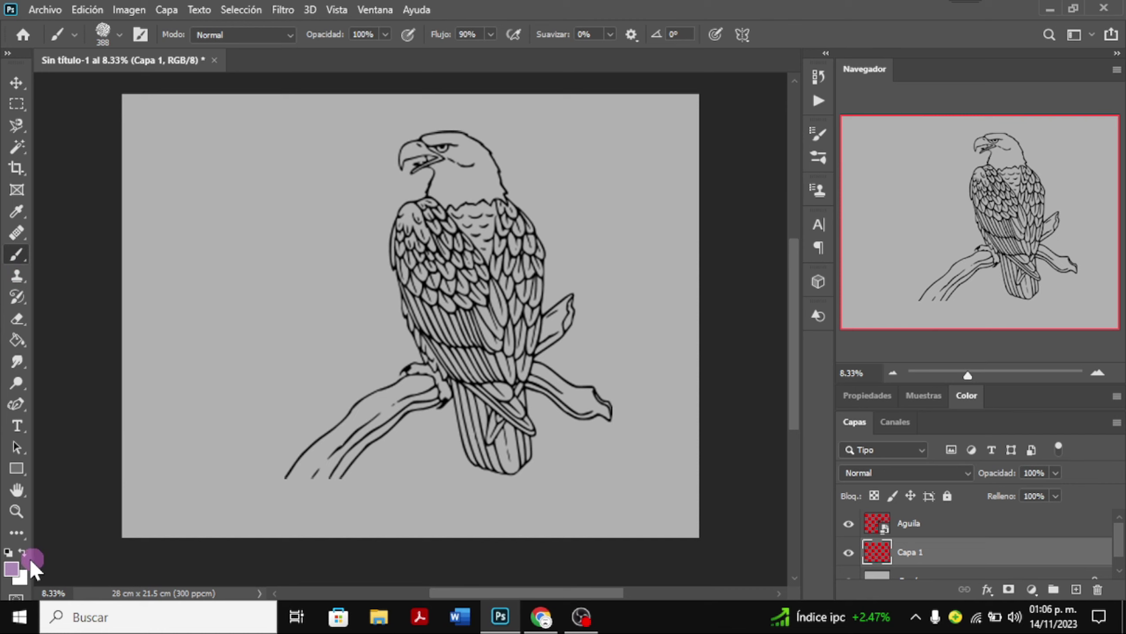
# Set the foreground colour to 966e43 and brush brown over the eagle's body and tail.
pyautogui.click(12, 568)
pyautogui.write('966e43')
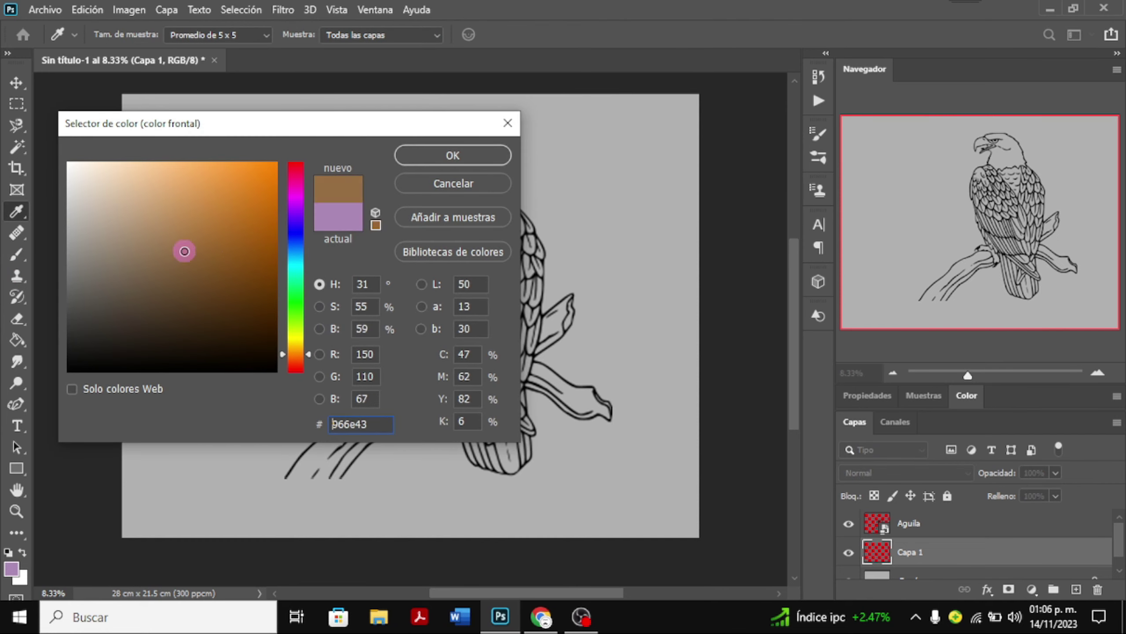
pyautogui.click(427, 160)
pyautogui.press('b')
pyautogui.moveTo(410, 216)
pyautogui.mouseDown()
pyautogui.moveTo(442, 382)
pyautogui.moveTo(460, 383)
pyautogui.moveTo(530, 458)
pyautogui.moveTo(396, 240)
pyautogui.moveTo(433, 322)
pyautogui.moveTo(517, 221)
pyautogui.moveTo(518, 259)
pyautogui.moveTo(463, 268)
pyautogui.moveTo(417, 226)
pyautogui.moveTo(523, 323)
pyautogui.moveTo(501, 221)
pyautogui.moveTo(471, 268)
pyautogui.mouseUp()
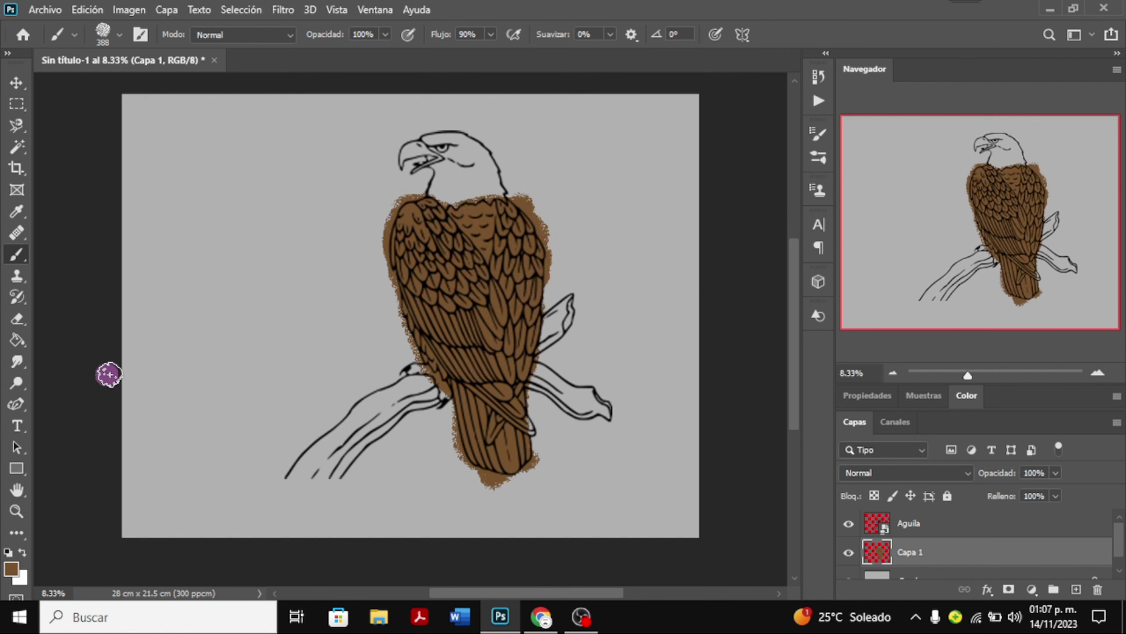
# Erase the brown overflow around and to the right of the eagle's neck.
pyautogui.press('e')
pyautogui.rightClick(188, 214)
pyautogui.press('Return')
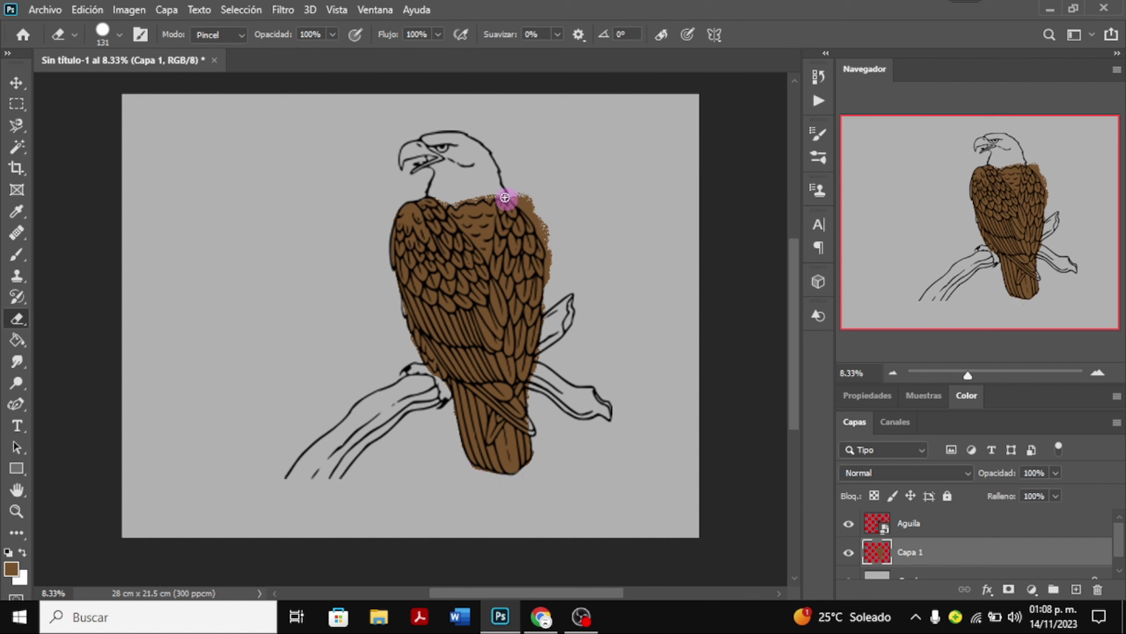
pyautogui.moveTo(505, 197)
pyautogui.mouseDown()
pyautogui.moveTo(462, 196)
pyautogui.moveTo(530, 217)
pyautogui.moveTo(545, 280)
pyautogui.mouseUp()
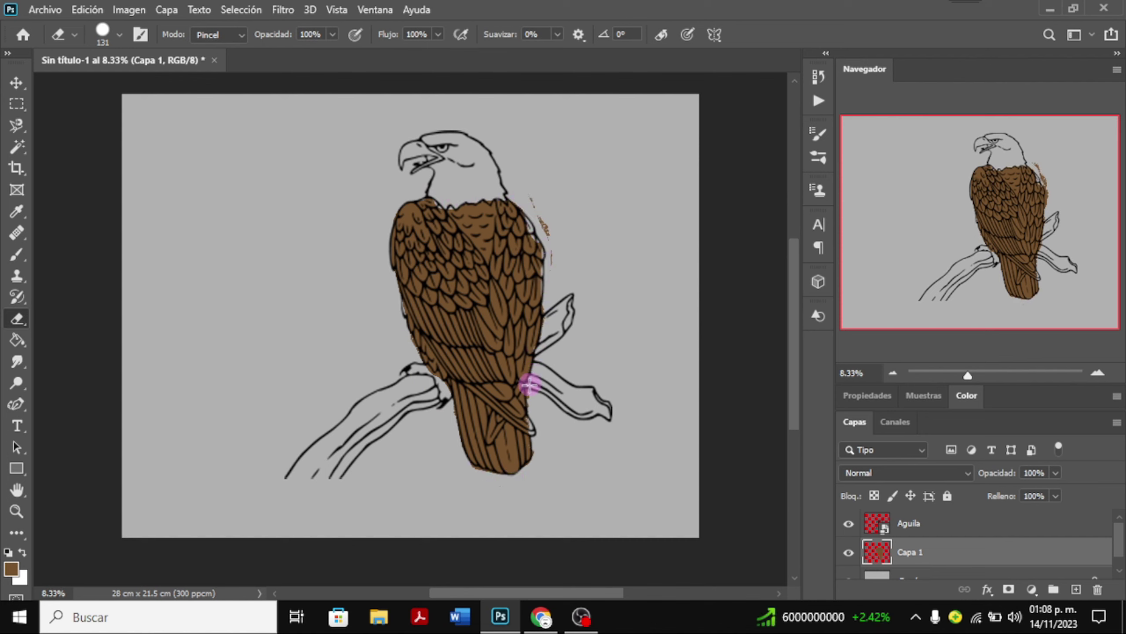
pyautogui.moveTo(530, 384); pyautogui.dragTo(548, 245)
# Brush brown into the grey gap along the wing edge.
pyautogui.click(16, 254)
pyautogui.click(102, 34)
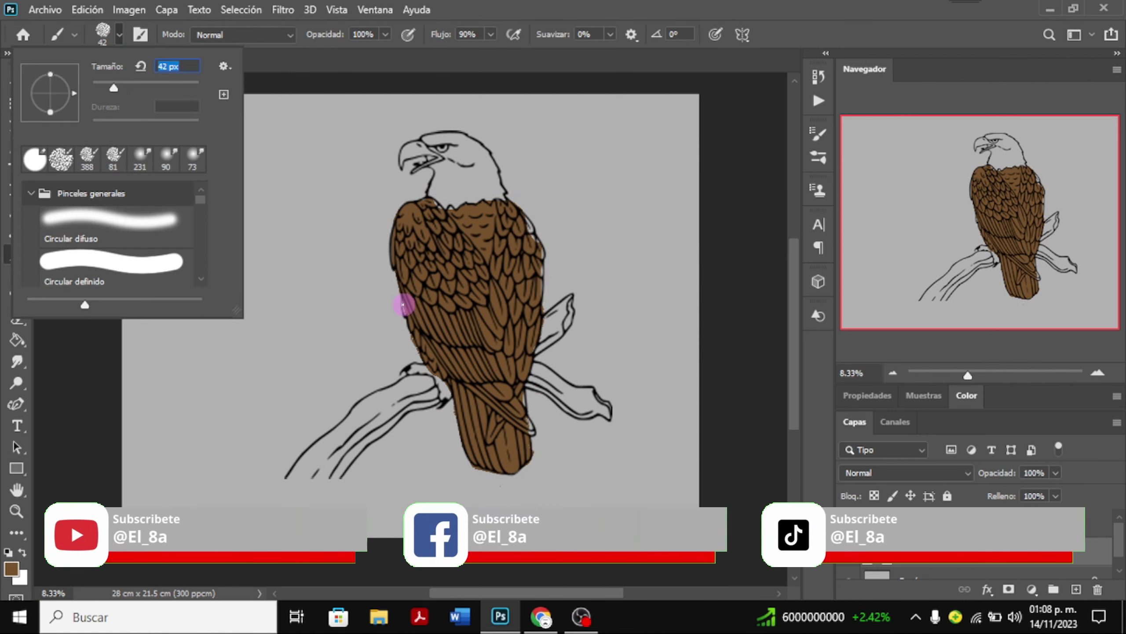
pyautogui.click(403, 304)
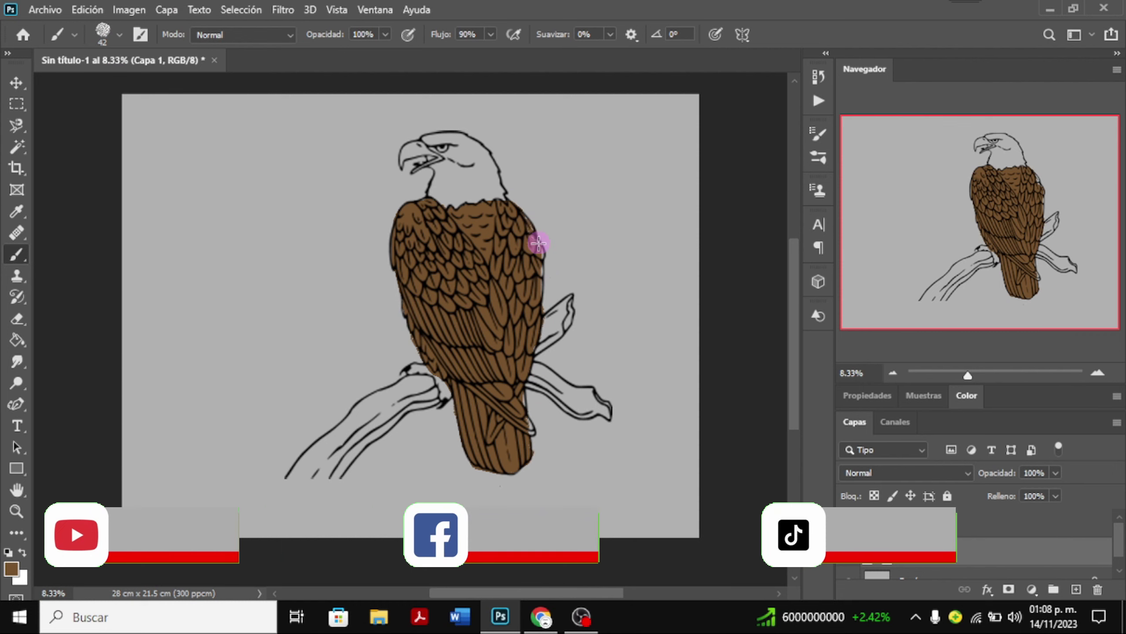
pyautogui.moveTo(540, 269); pyautogui.dragTo(542, 306)
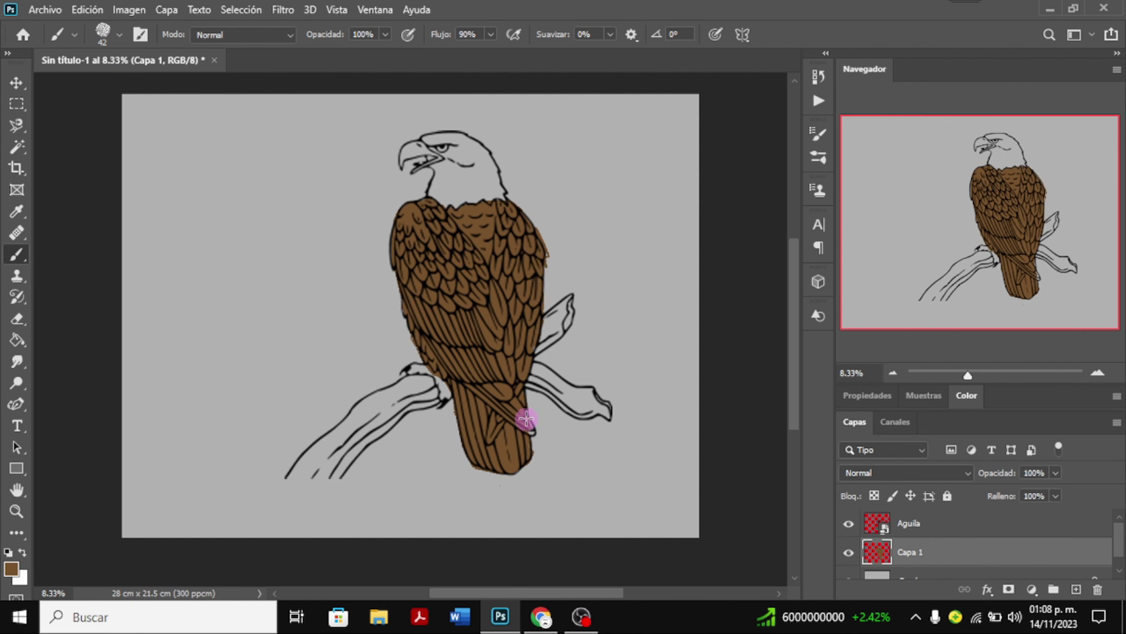
pyautogui.click(17, 318)
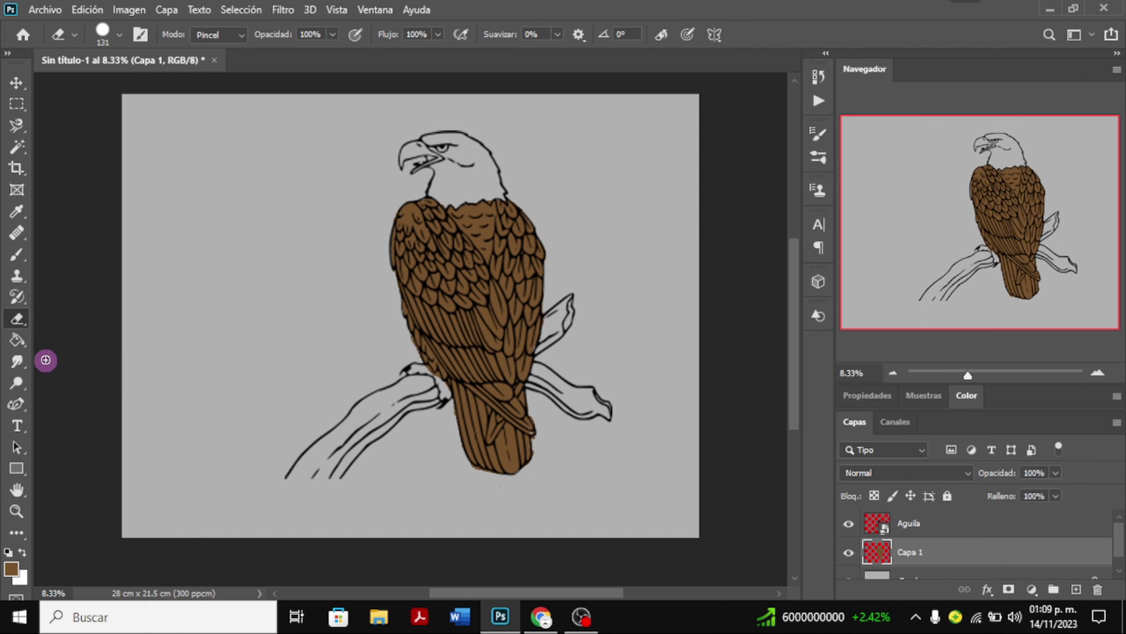
# Add a new layer for shading and pick a dark brown foreground colour.
pyautogui.click(1076, 589)
pyautogui.click(12, 569)
pyautogui.click(194, 330)
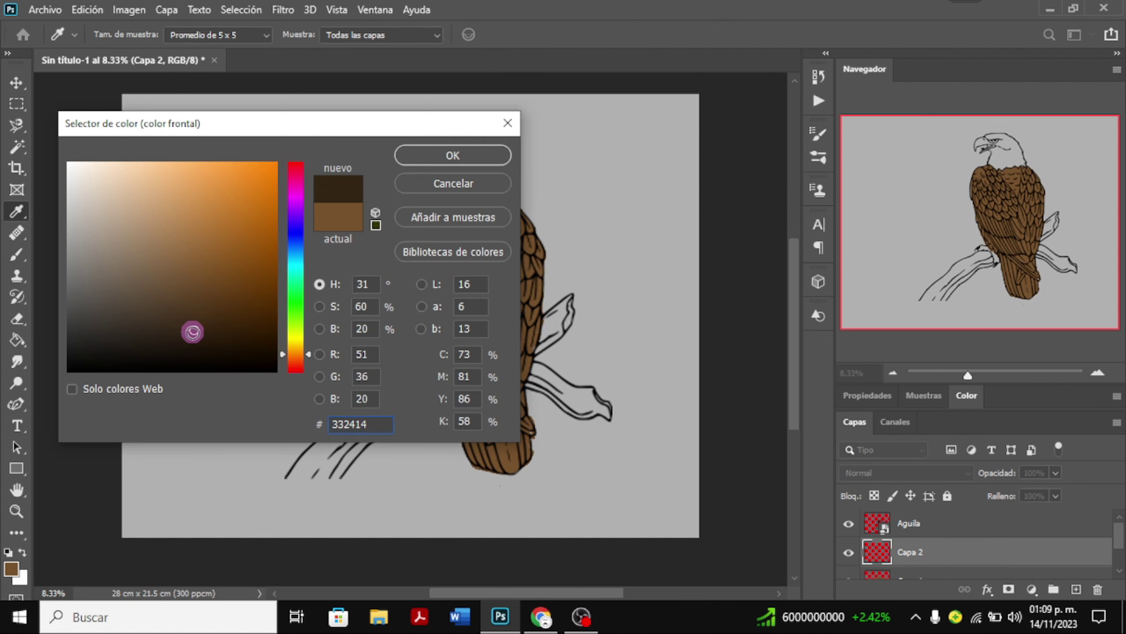
pyautogui.click(422, 152)
# With a 68 px brush, shade the wing dark brown toward the tail, undoing paint on the head.
pyautogui.press('b')
pyautogui.click(118, 34)
pyautogui.moveTo(116, 83); pyautogui.dragTo(122, 83)
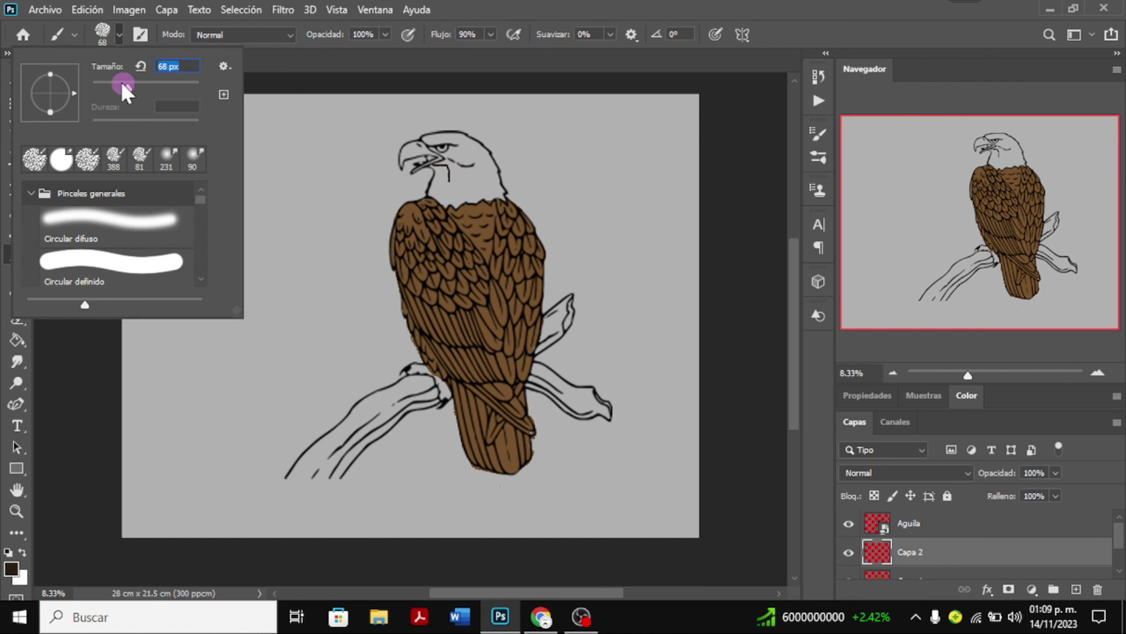
pyautogui.click(406, 172)
pyautogui.moveTo(427, 166); pyautogui.dragTo(450, 142)
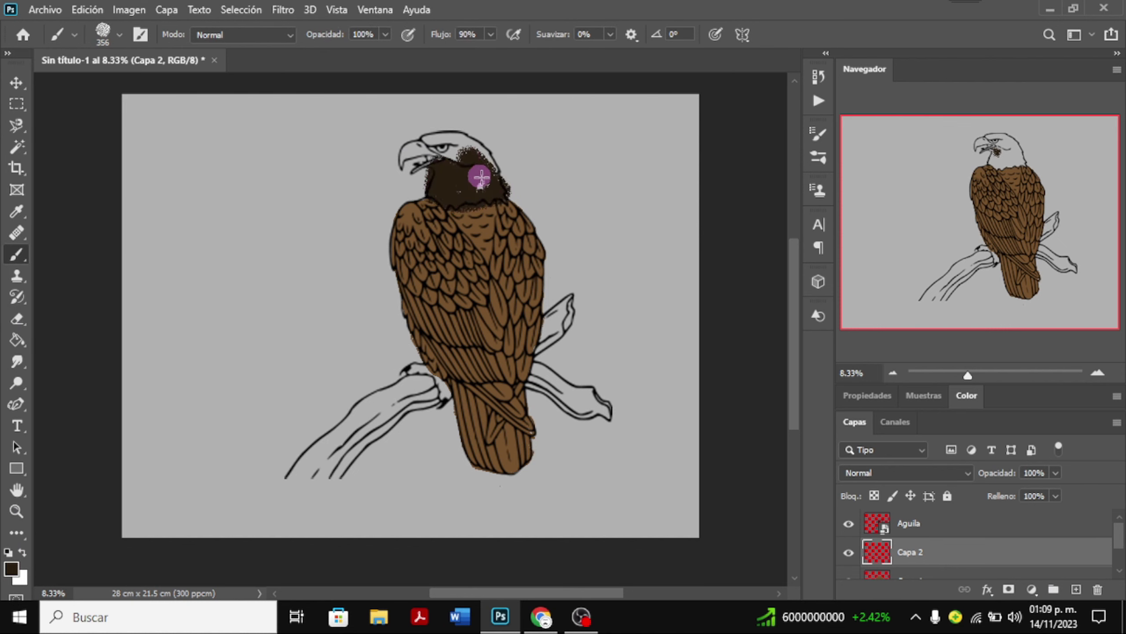
pyautogui.hotkey('ctrl', 'z')
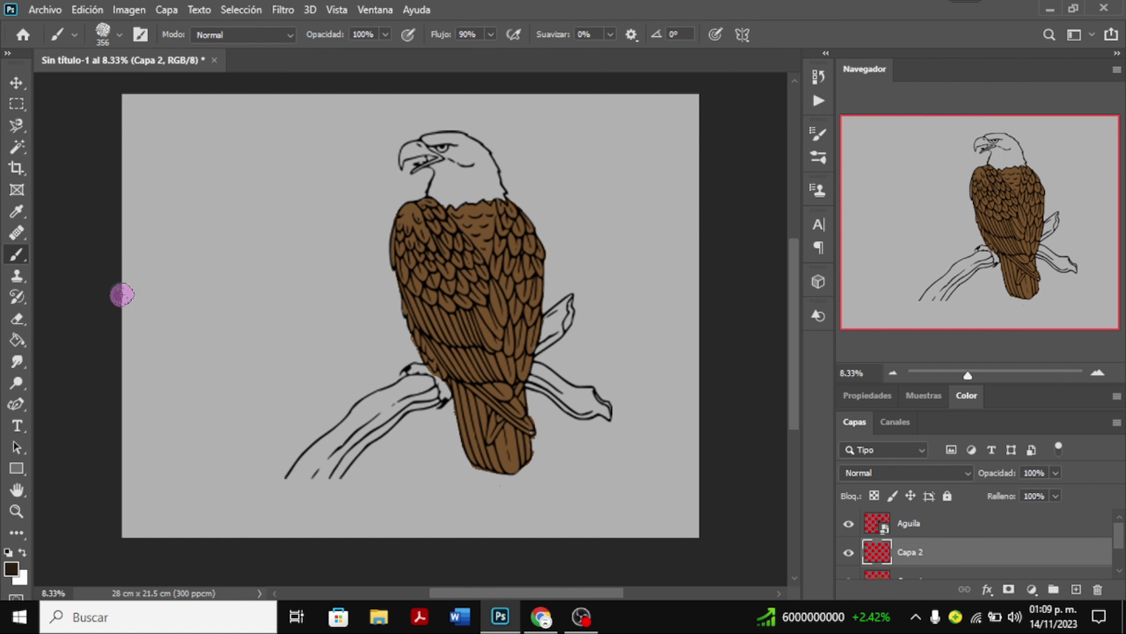
pyautogui.moveTo(411, 297)
pyautogui.mouseDown()
pyautogui.moveTo(509, 418)
pyautogui.moveTo(502, 423)
pyautogui.mouseUp()
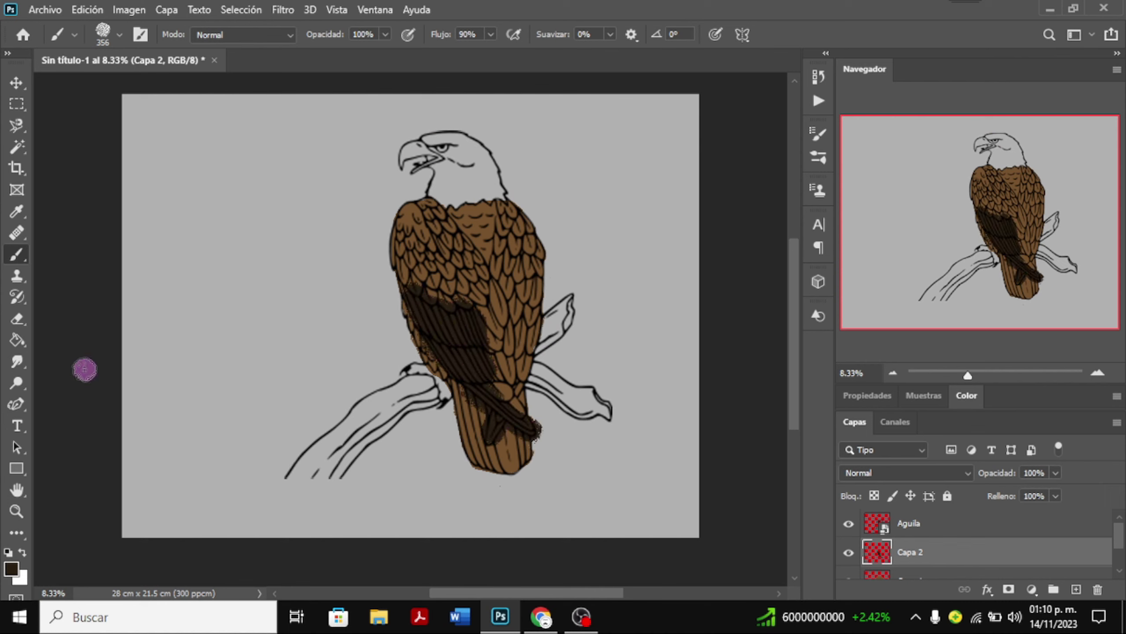
# Erase excess shading near the tail, then add more dark shading to the tail on Capa 2.
pyautogui.press('e')
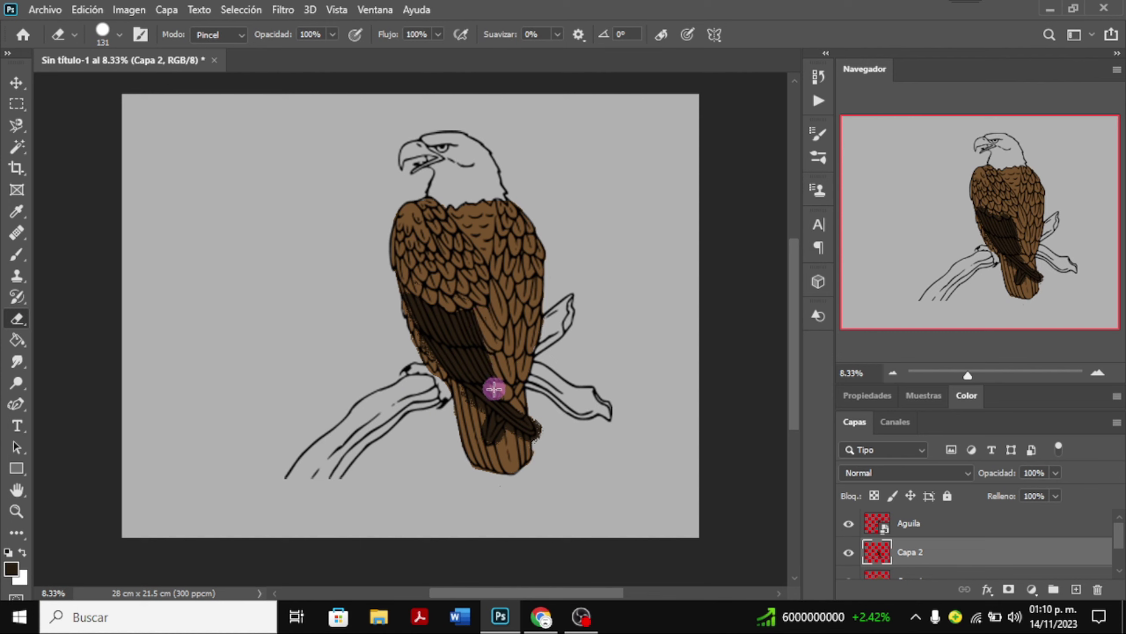
pyautogui.moveTo(494, 389)
pyautogui.mouseDown()
pyautogui.moveTo(477, 442)
pyautogui.moveTo(470, 398)
pyautogui.moveTo(520, 440)
pyautogui.mouseUp()
pyautogui.hotkey('alt', '[')
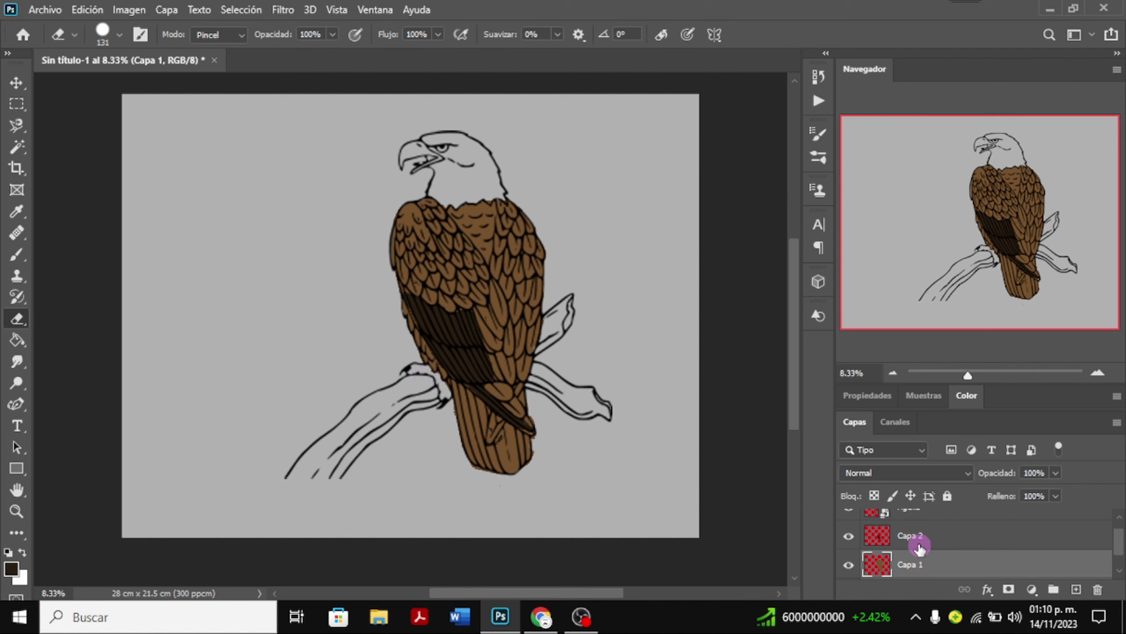
pyautogui.click(913, 536)
pyautogui.press('b')
pyautogui.rightClick(75, 183)
pyautogui.click(467, 383)
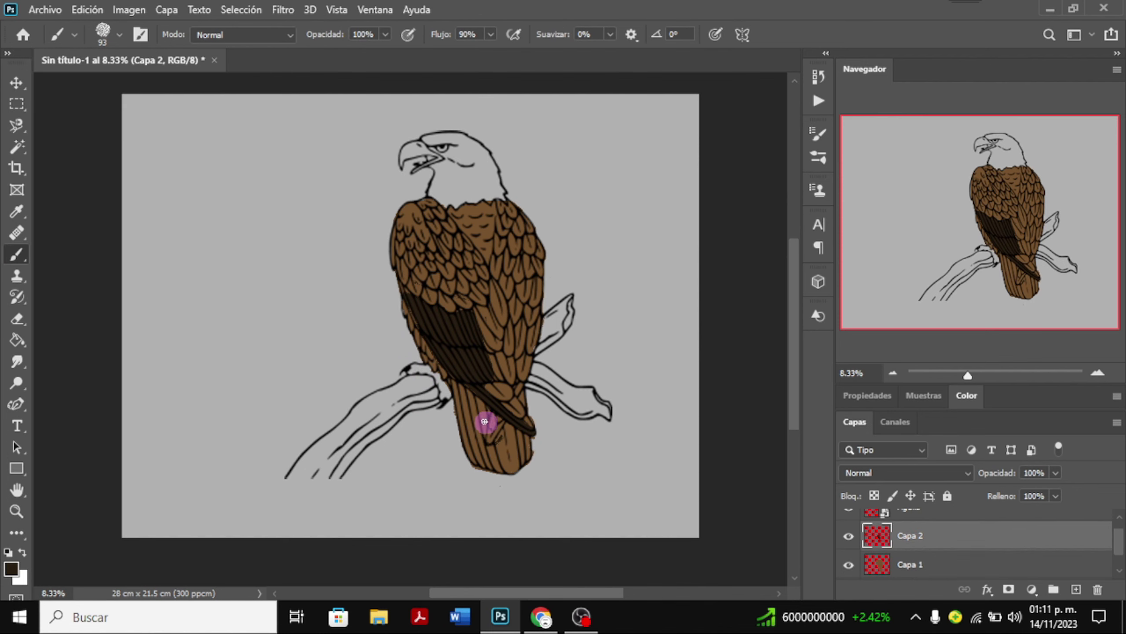
pyautogui.moveTo(498, 431); pyautogui.dragTo(520, 446)
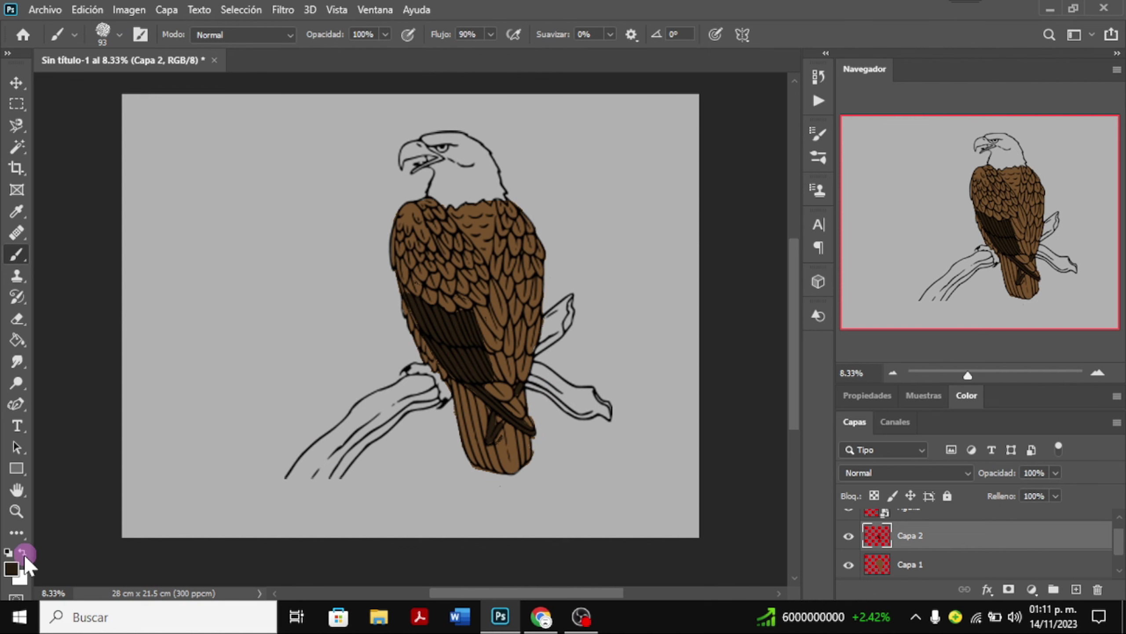
# Pick a light tan on a new layer and try painting the head, then undo it.
pyautogui.click(12, 568)
pyautogui.click(180, 215)
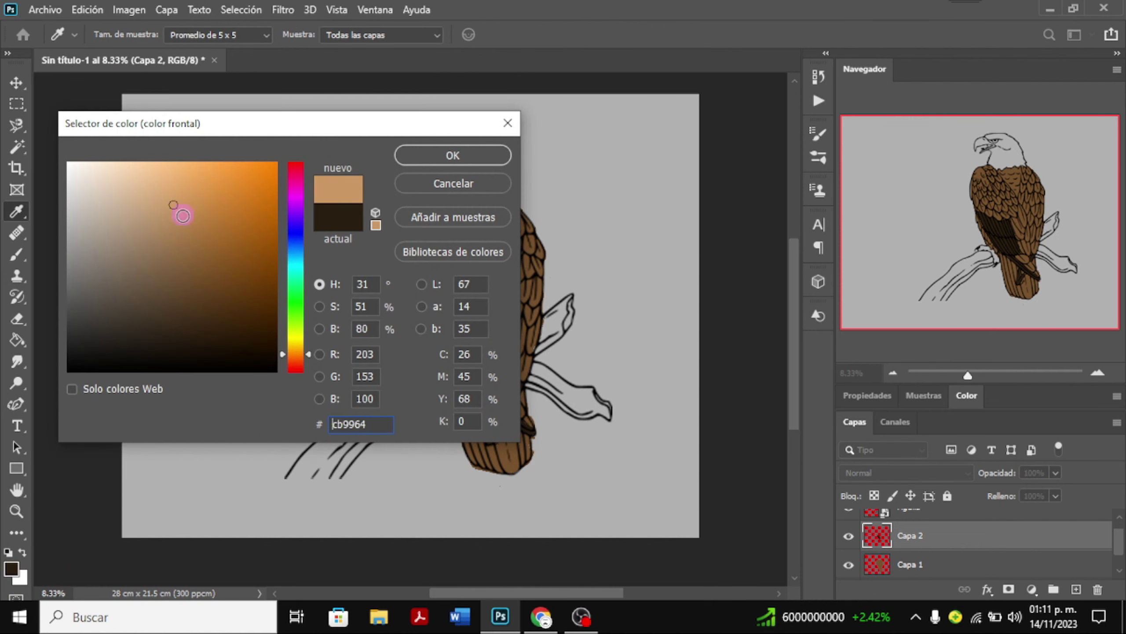
pyautogui.click(452, 155)
pyautogui.click(1076, 588)
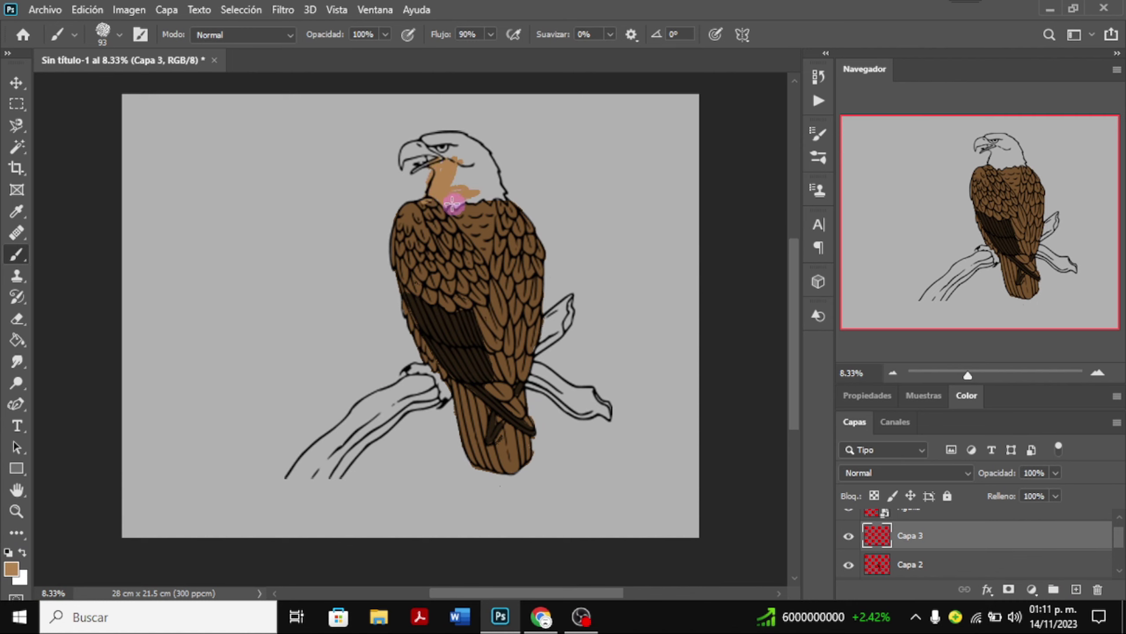
pyautogui.moveTo(453, 204)
pyautogui.mouseDown()
pyautogui.moveTo(469, 180)
pyautogui.moveTo(465, 143)
pyautogui.mouseUp()
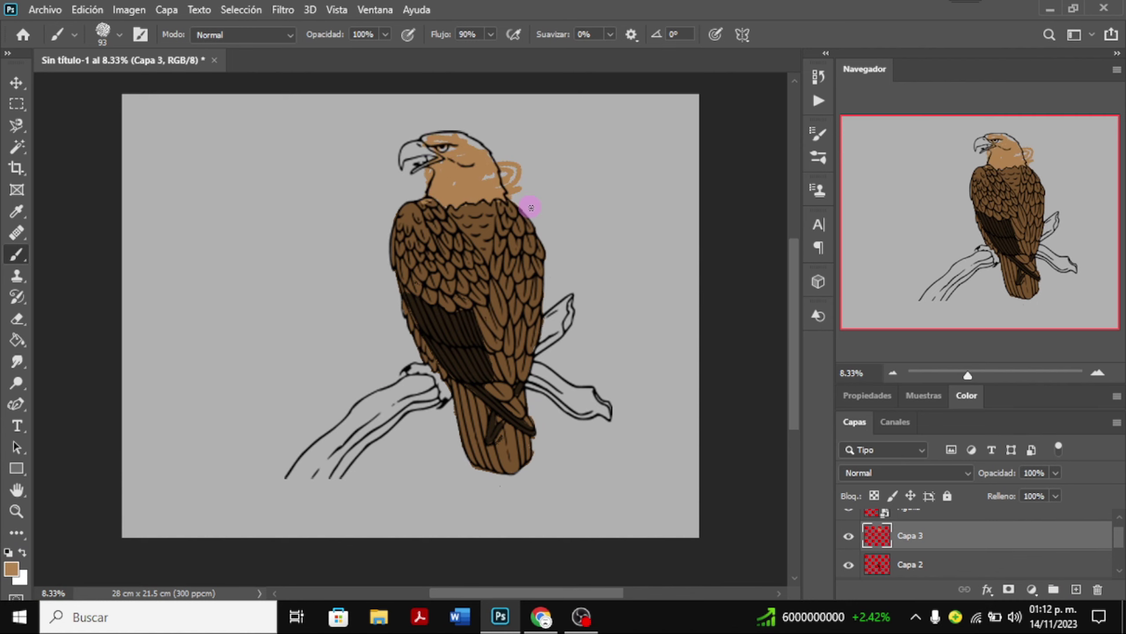
pyautogui.hotkey('ctrl', 'z')
# Repaint the whole head and neck tan with a larger brush and erase the overflow.
pyautogui.click(11, 568)
pyautogui.press('Escape')
pyautogui.click(113, 38)
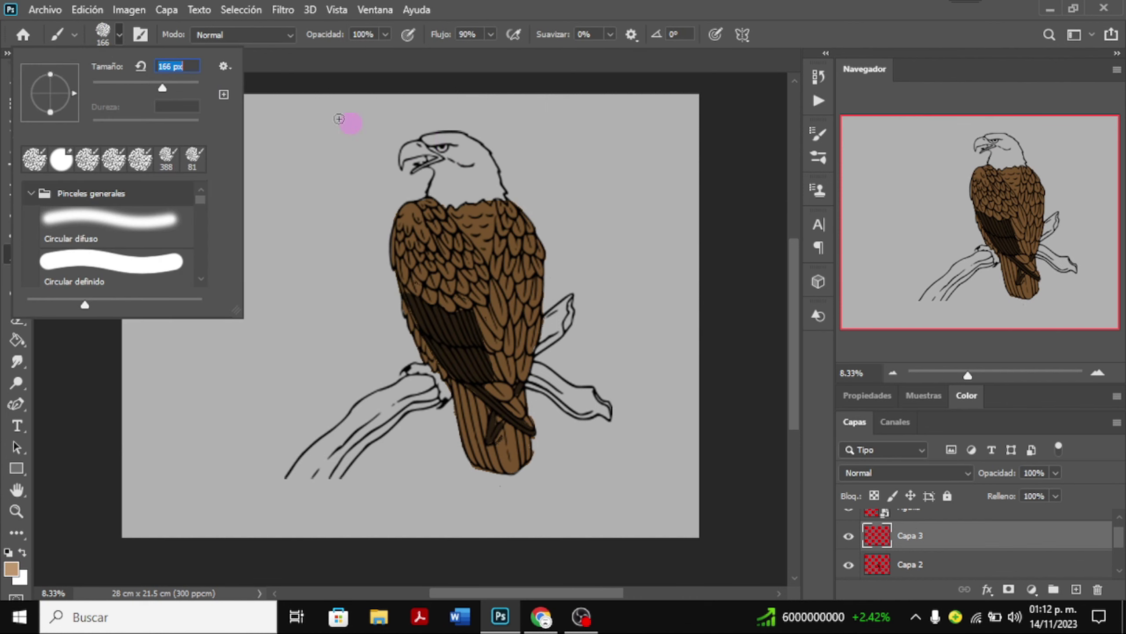
pyautogui.moveTo(426, 133)
pyautogui.mouseDown()
pyautogui.moveTo(472, 138)
pyautogui.moveTo(438, 181)
pyautogui.moveTo(465, 157)
pyautogui.moveTo(511, 189)
pyautogui.mouseUp()
pyautogui.click(16, 319)
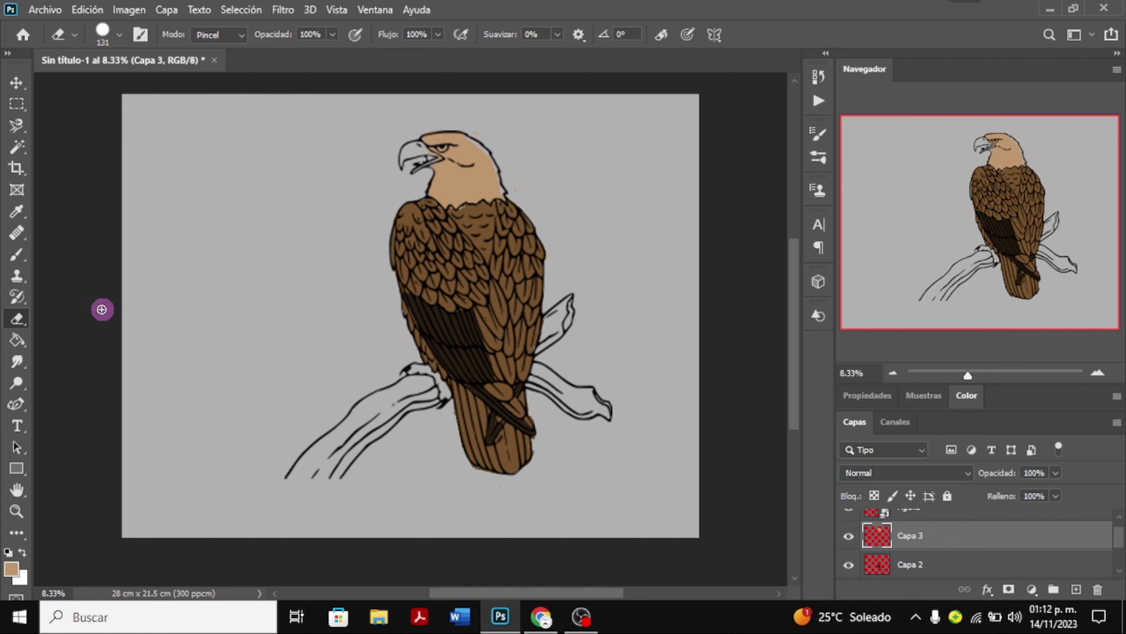
pyautogui.click(17, 255)
pyautogui.click(16, 318)
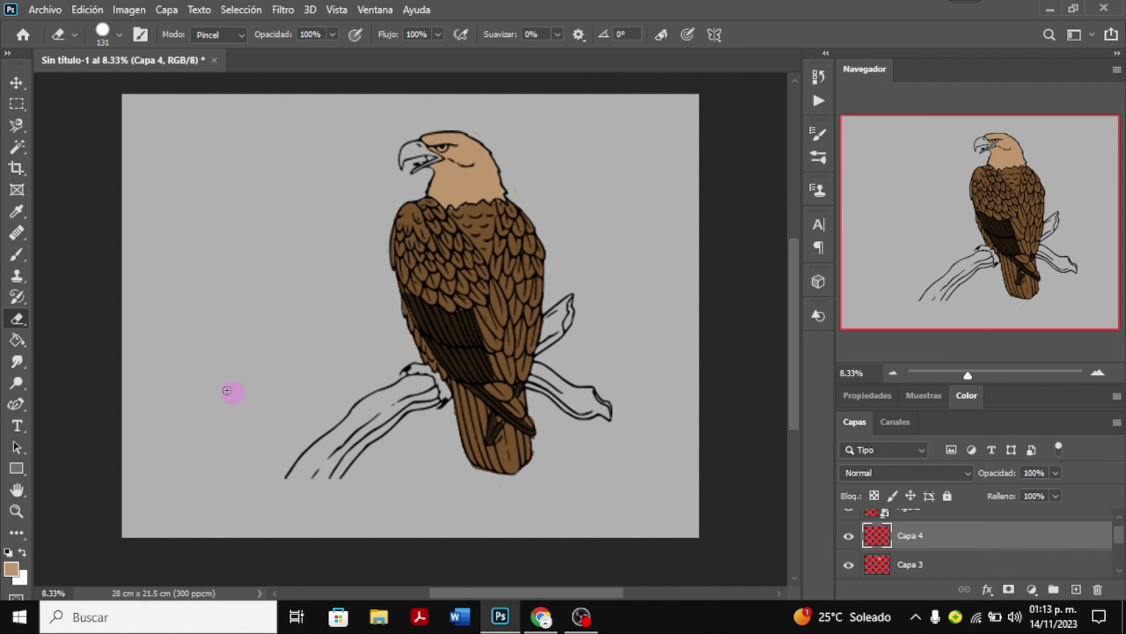
# Try an olive-tan colour on the beak, then undo it.
pyautogui.click(11, 570)
pyautogui.click(297, 329)
pyautogui.click(181, 244)
pyautogui.click(443, 154)
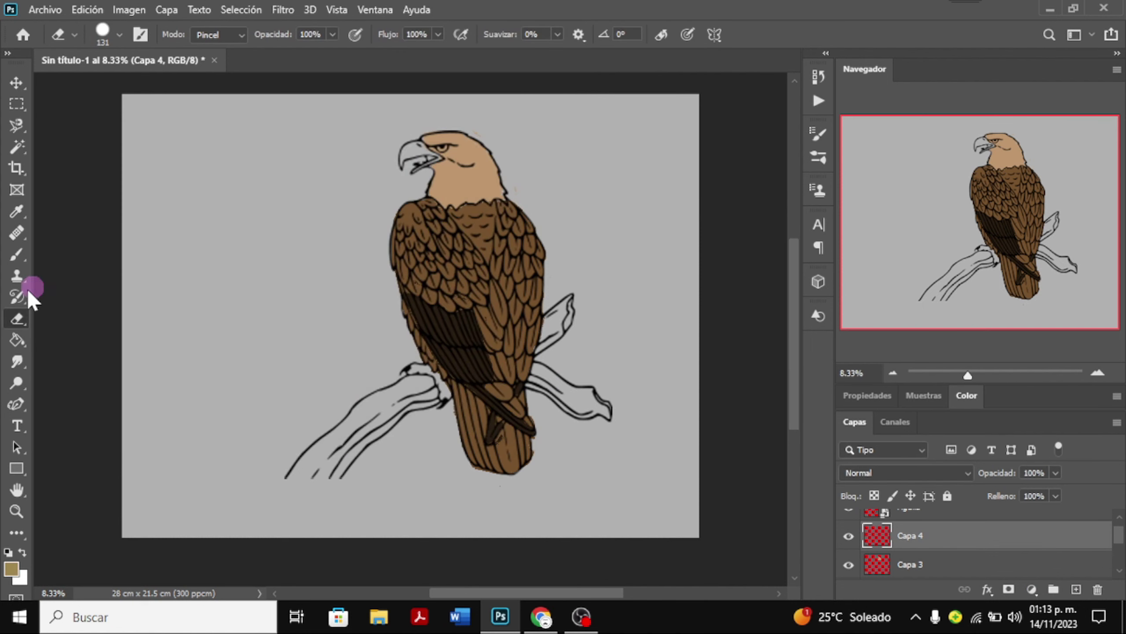
pyautogui.click(16, 254)
pyautogui.hotkey('ctrl', 'z')
# Choose a lighter tan for the beak and zoom in on the wing.
pyautogui.click(10, 570)
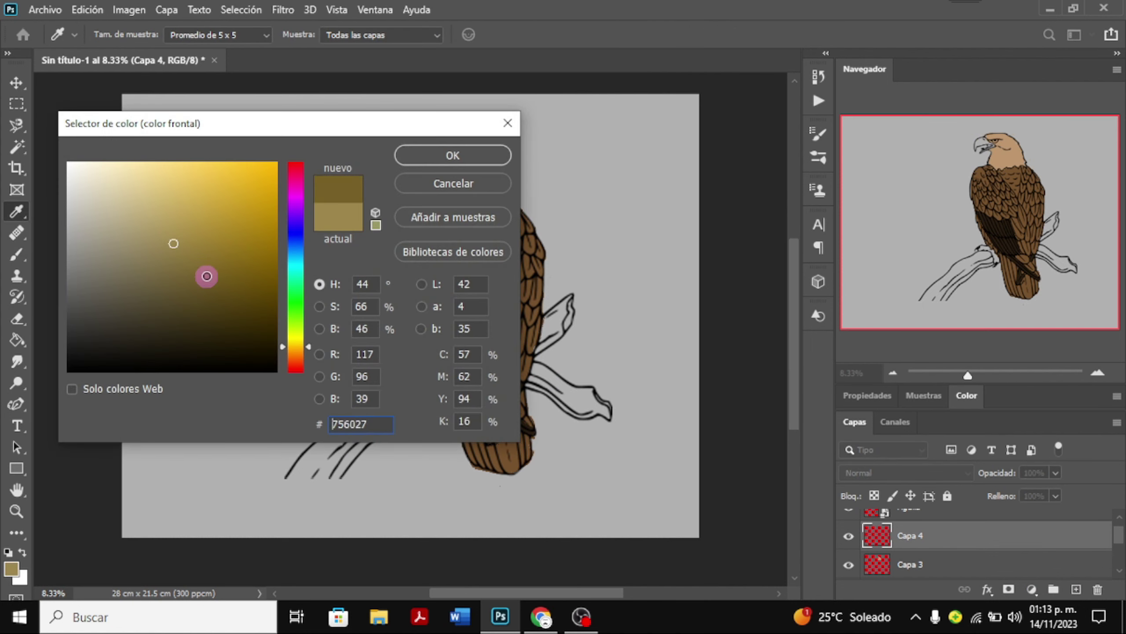
pyautogui.click(167, 197)
pyautogui.click(453, 154)
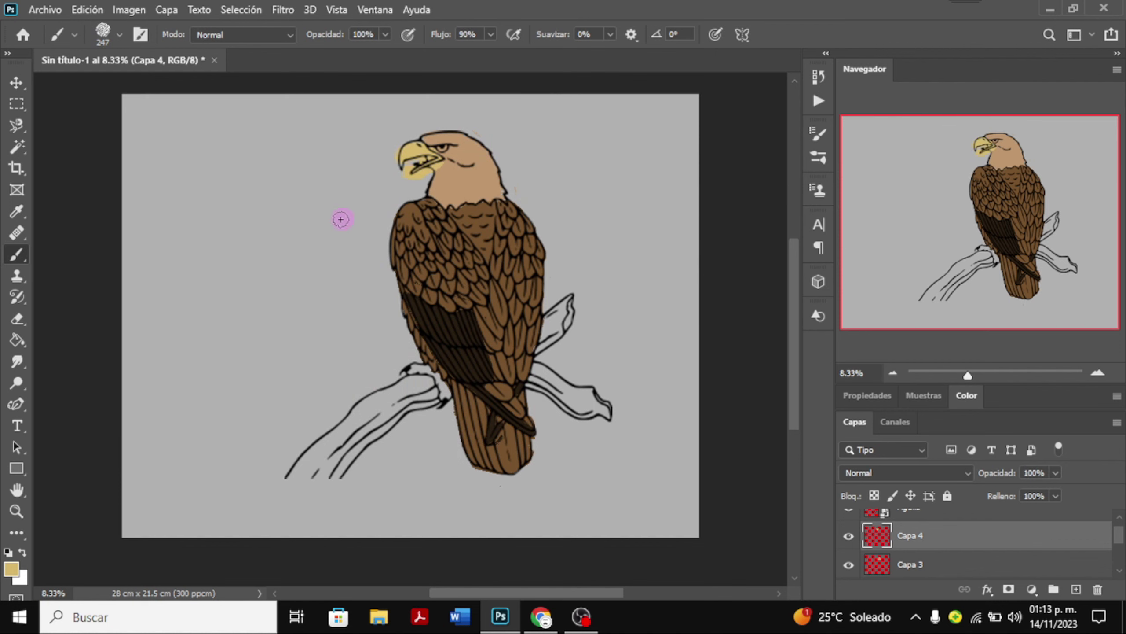
pyautogui.moveTo(975, 375); pyautogui.dragTo(985, 374)
pyautogui.scroll(-1, 920, 555)
pyautogui.moveTo(795, 368)
pyautogui.mouseDown()
pyautogui.moveTo(796, 301)
pyautogui.moveTo(801, 322)
pyautogui.mouseUp()
# Erase the stray brown speck below the tail on Capa 1.
pyautogui.click(913, 564)
pyautogui.press('e')
pyautogui.moveTo(985, 375); pyautogui.dragTo(980, 375)
pyautogui.moveTo(794, 322); pyautogui.dragTo(794, 359)
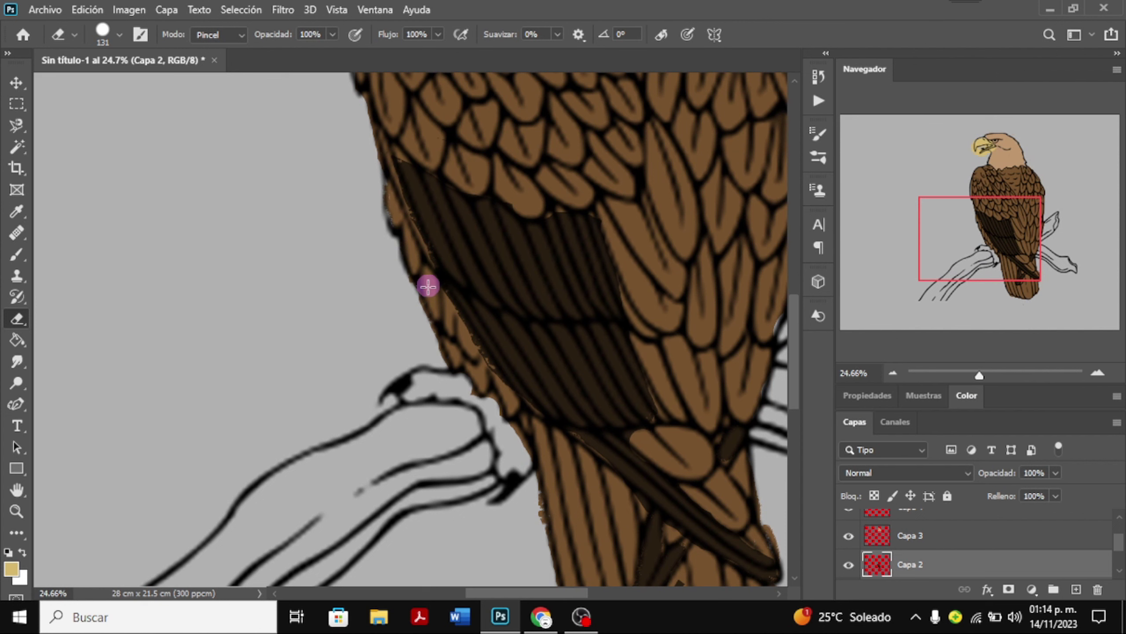
pyautogui.hotkey('alt', '[')
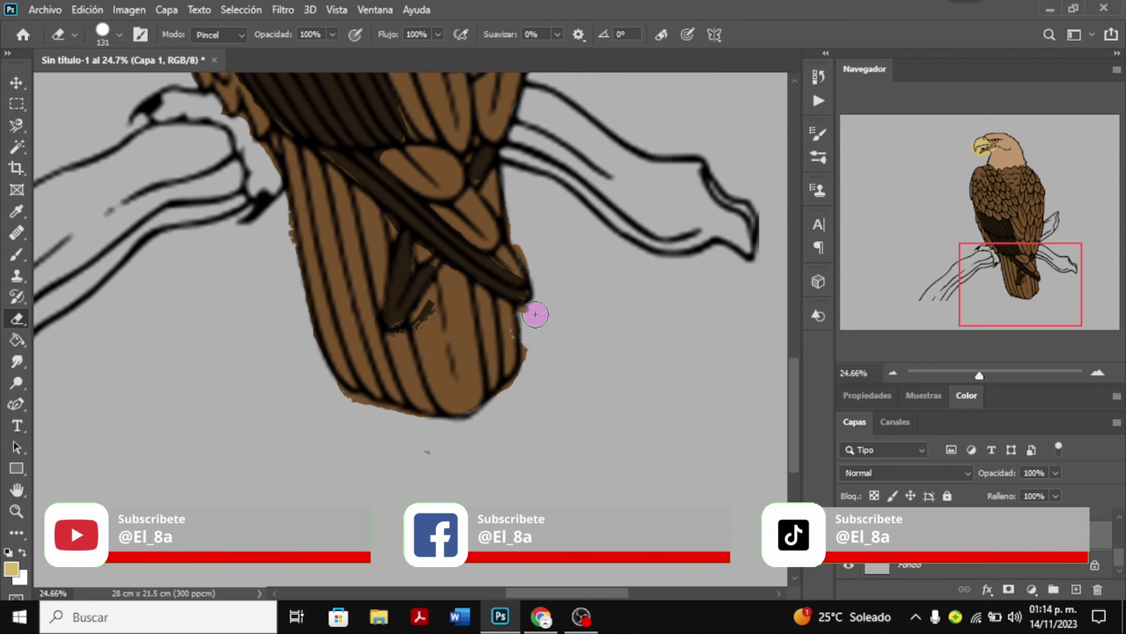
pyautogui.click(427, 451)
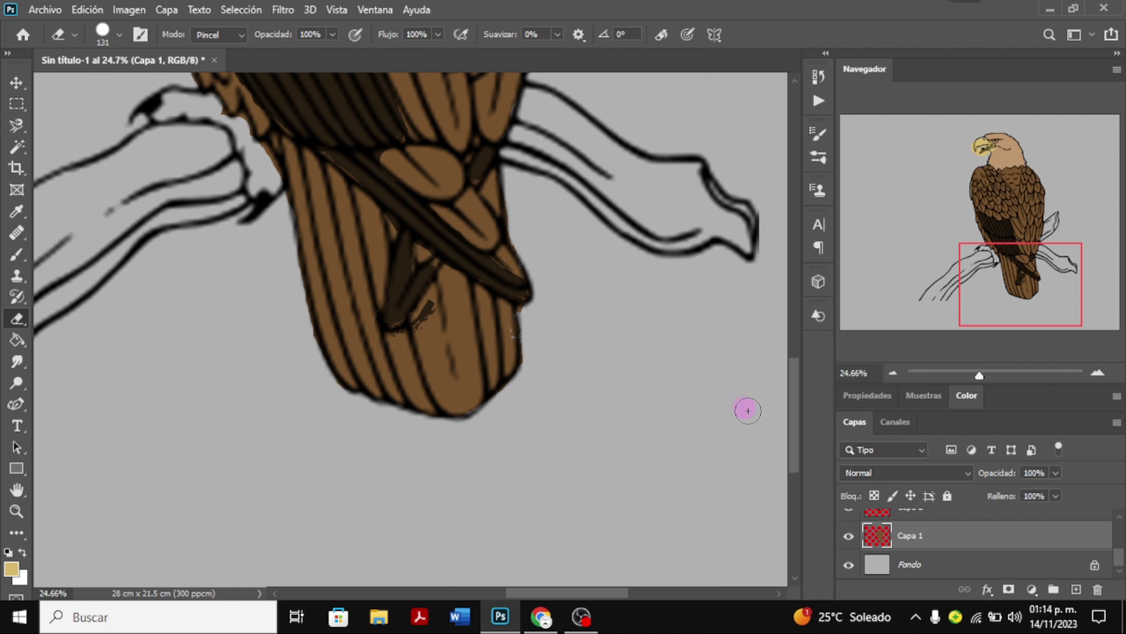
pyautogui.moveTo(794, 421); pyautogui.dragTo(793, 331)
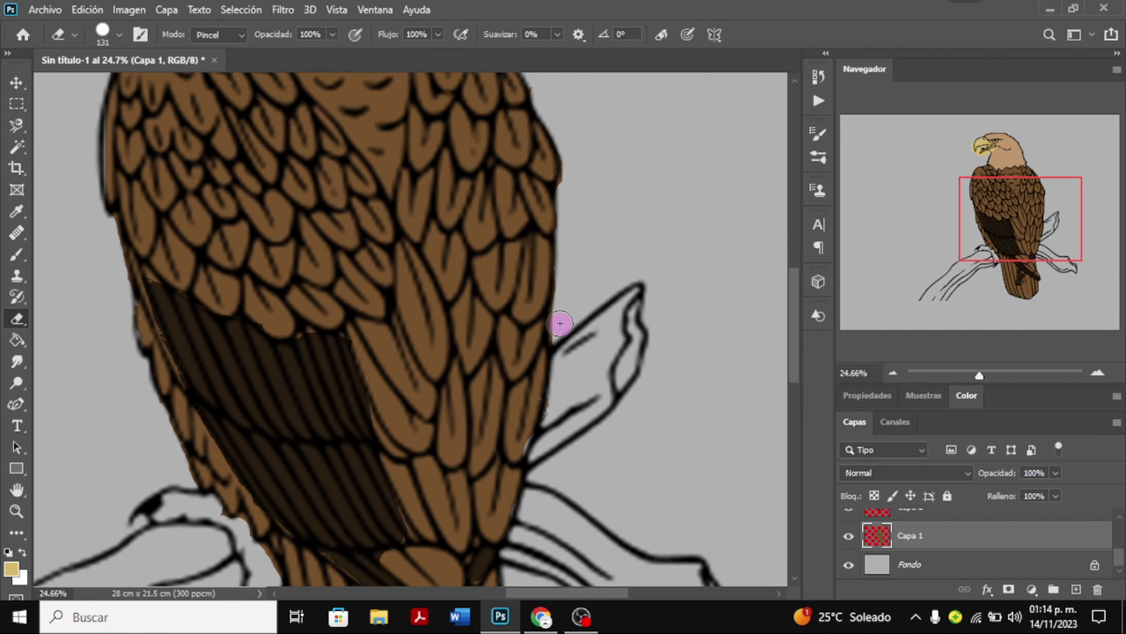
pyautogui.scroll(3, 532, 173)
pyautogui.scroll(2, 880, 548)
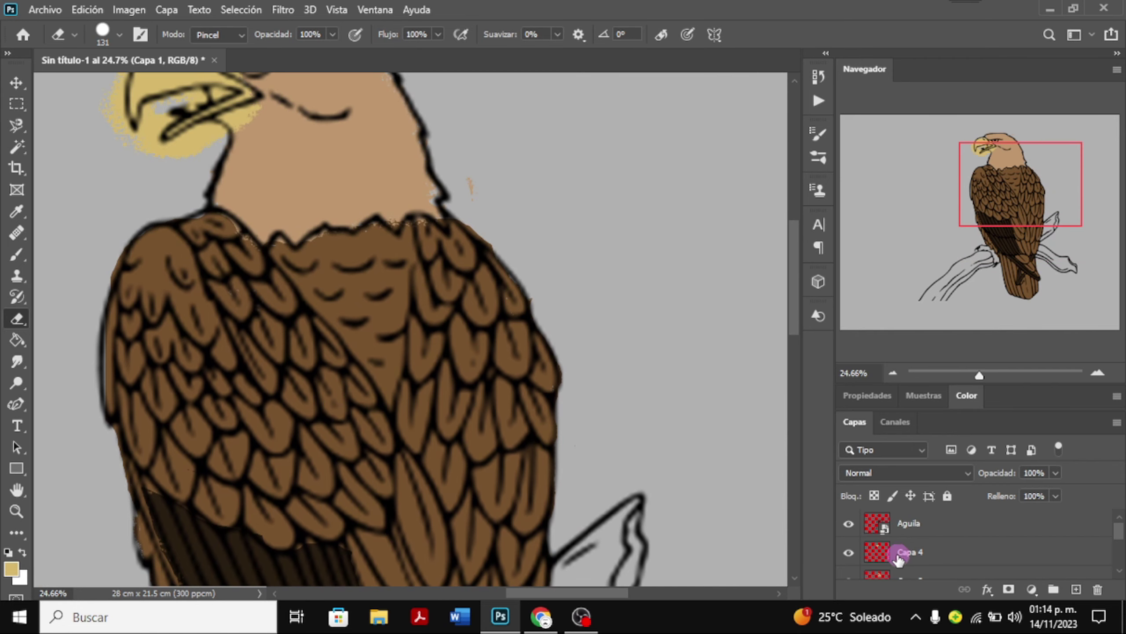
# On Capa 3, sample the tan colour of the eagle's head with the eyedropper.
pyautogui.click(887, 561)
pyautogui.hotkey('alt', '[')
pyautogui.hotkey('alt', '[')
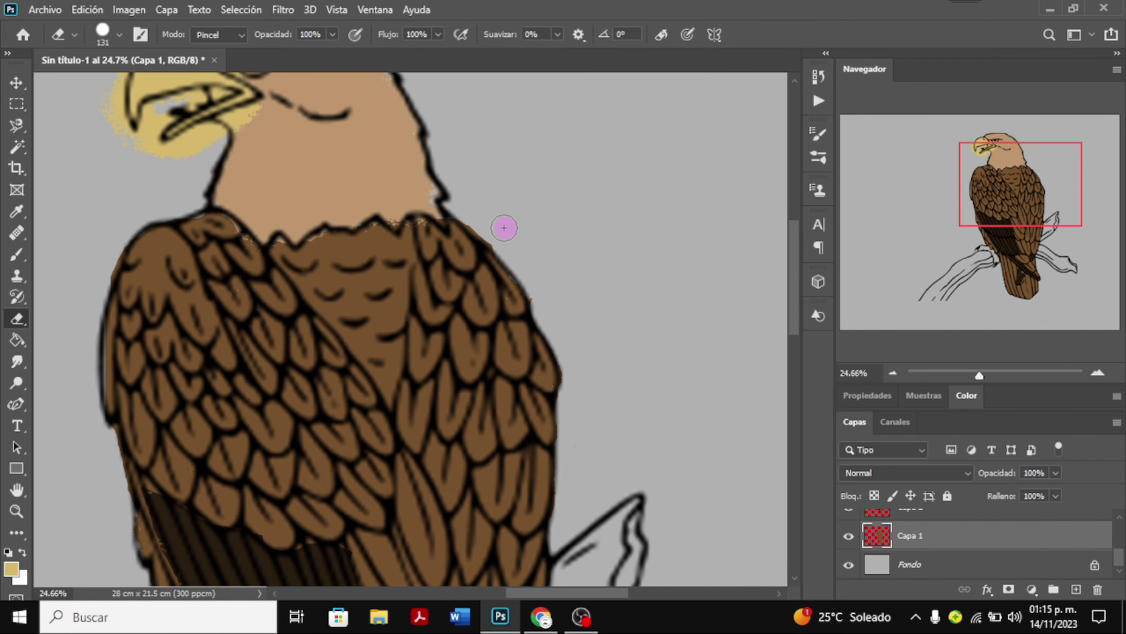
pyautogui.scroll(2, 923, 533)
pyautogui.click(908, 535)
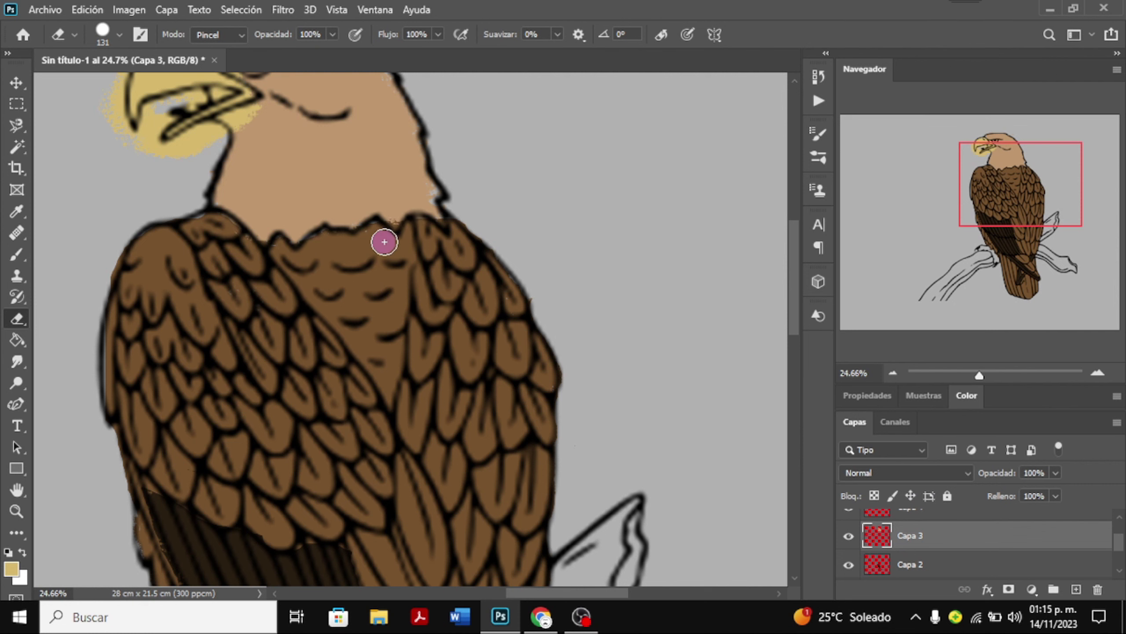
pyautogui.click(16, 254)
pyautogui.keyDown('alt'); pyautogui.click(417, 193); pyautogui.keyUp('alt')
pyautogui.scroll(3, 417, 193)
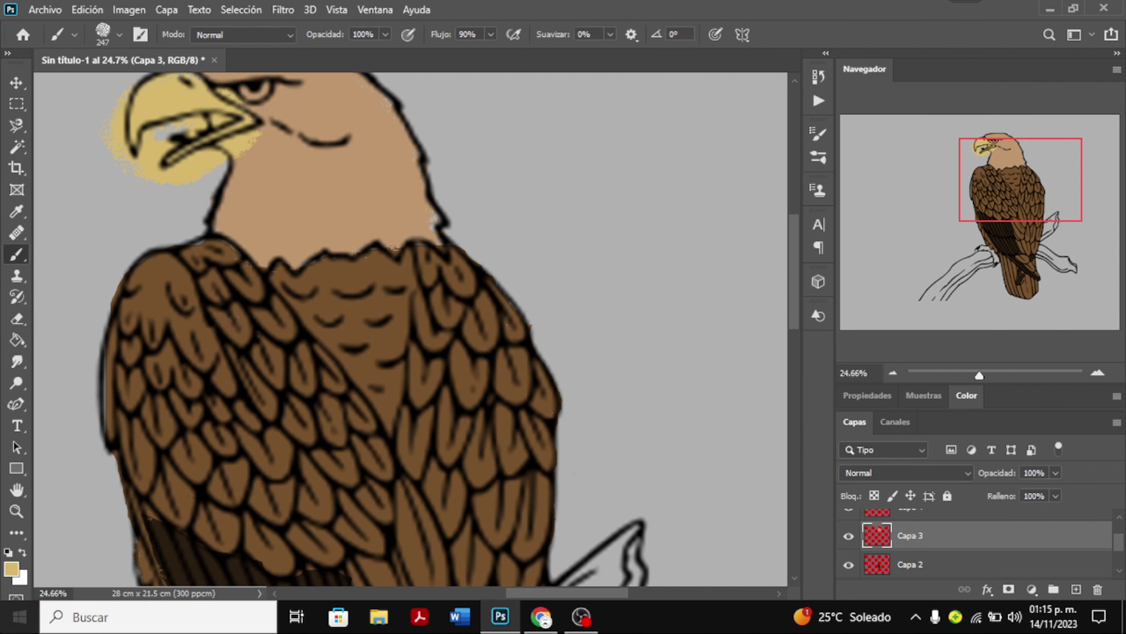
pyautogui.click(16, 211)
pyautogui.press('b')
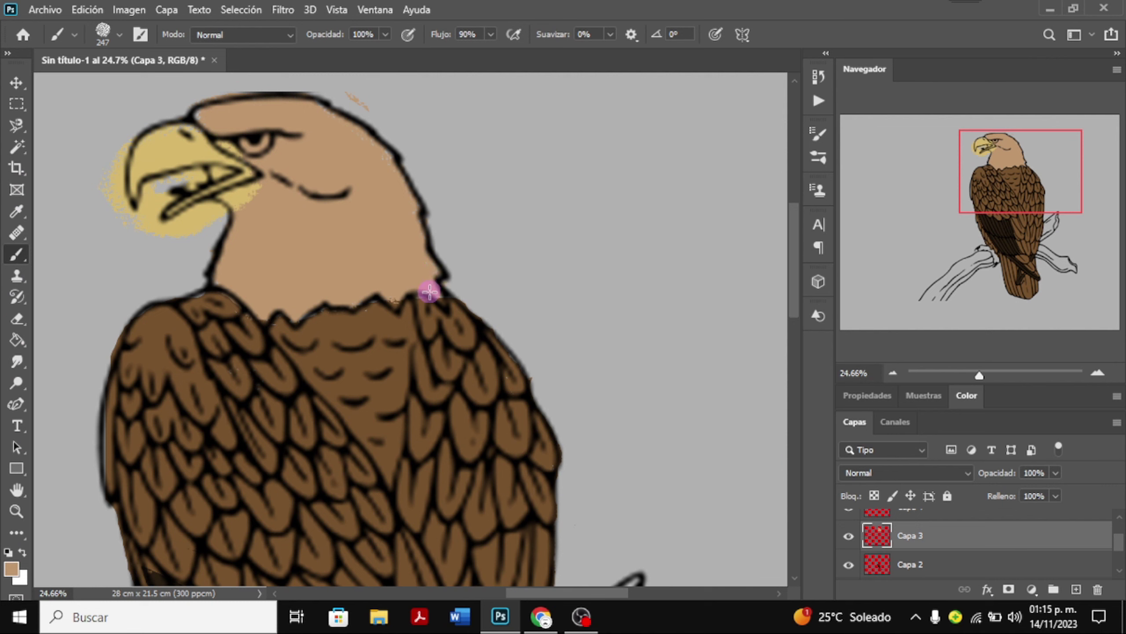
# Erase the stray tan speck above the head and set a smaller brush size.
pyautogui.click(16, 318)
pyautogui.moveTo(367, 101); pyautogui.dragTo(350, 107)
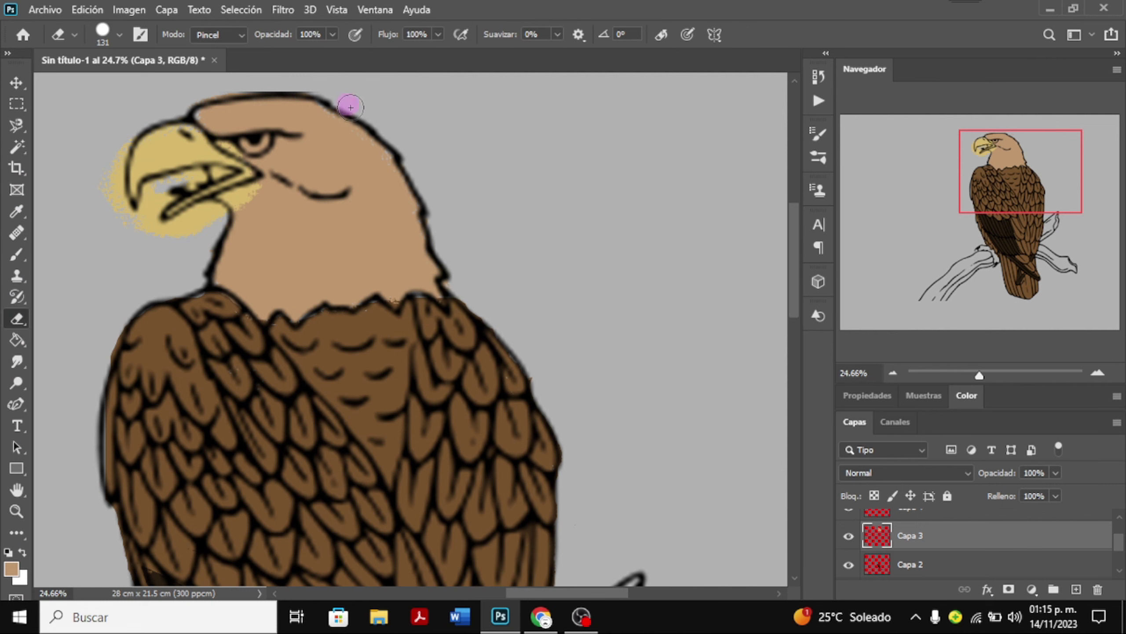
pyautogui.scroll(1, 350, 107)
pyautogui.press('b')
pyautogui.click(103, 34)
pyautogui.click(198, 143)
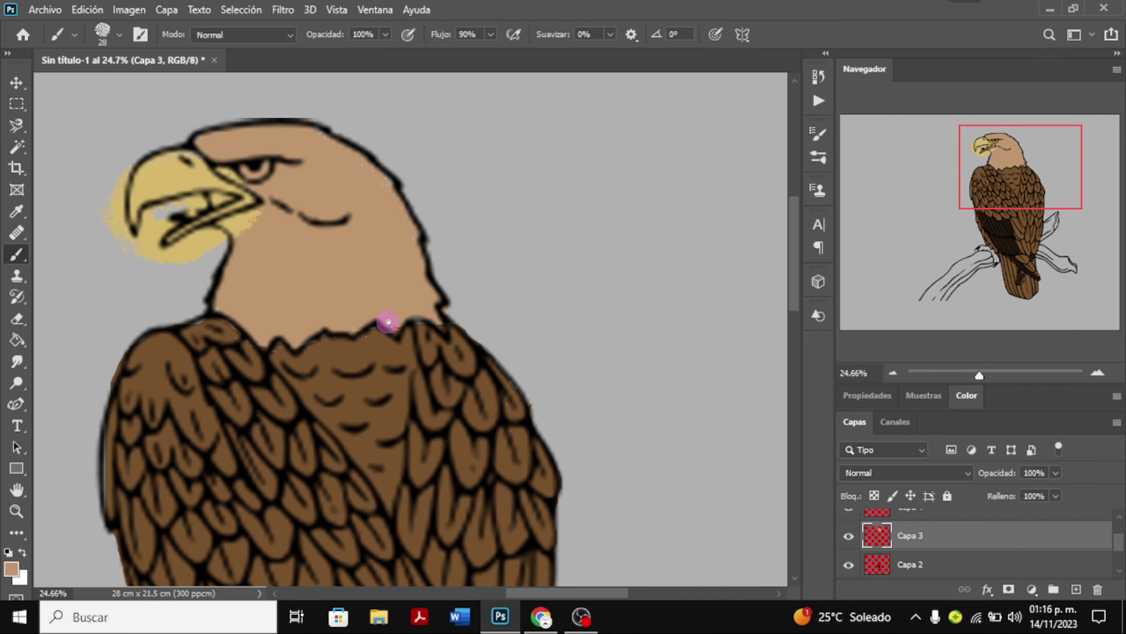
pyautogui.scroll(1, 930, 554)
# On Capa 4, erase the yellow haze under the beak with a size-31 eraser and sample the beak yellow.
pyautogui.click(913, 551)
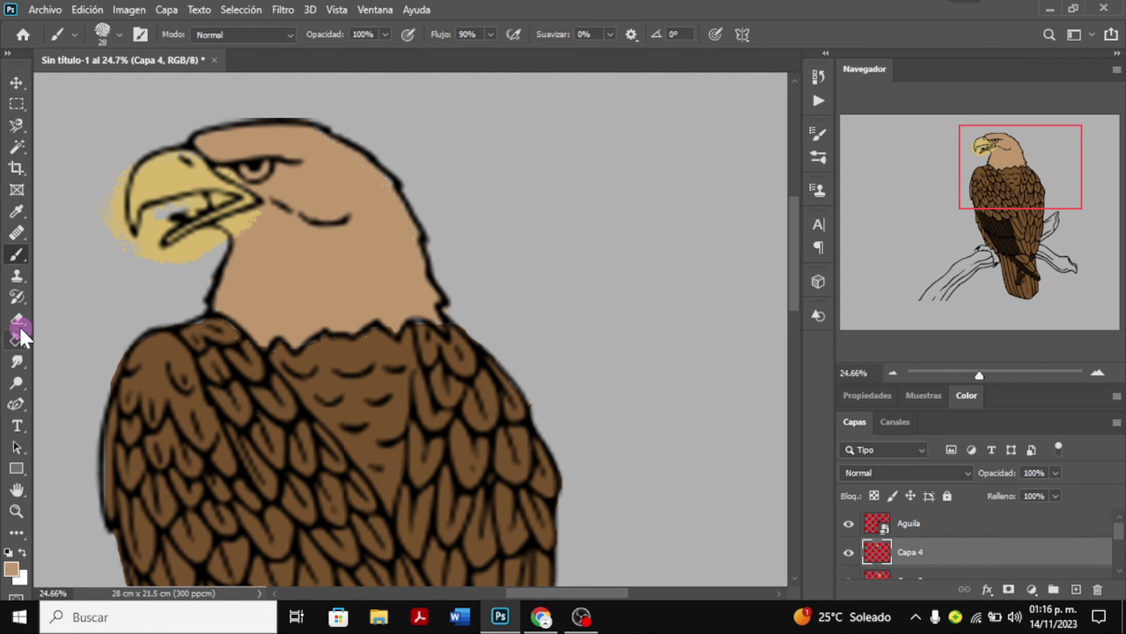
pyautogui.click(16, 318)
pyautogui.moveTo(239, 224); pyautogui.dragTo(151, 264)
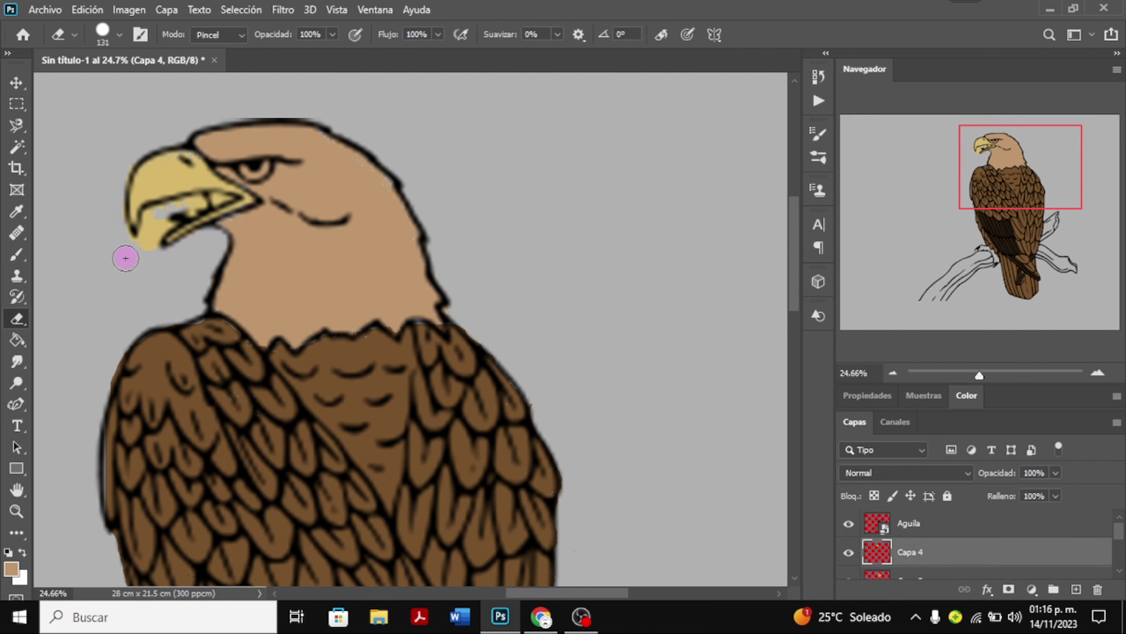
pyautogui.click(121, 35)
pyautogui.click(152, 219)
pyautogui.click(18, 213)
pyautogui.click(159, 189)
pyautogui.click(17, 255)
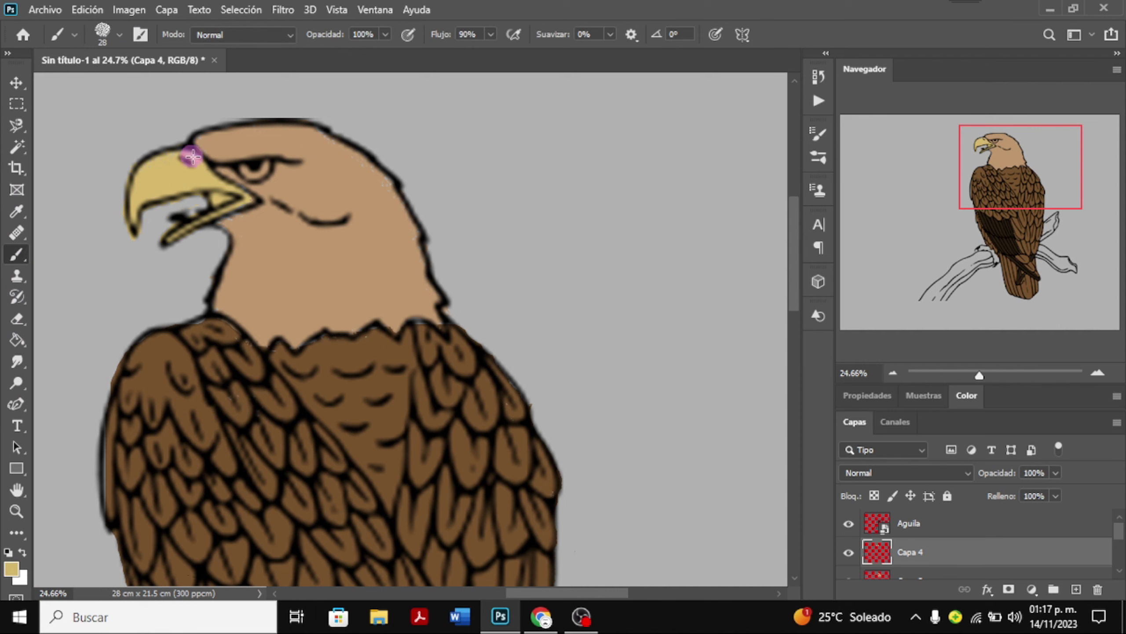
pyautogui.click(16, 318)
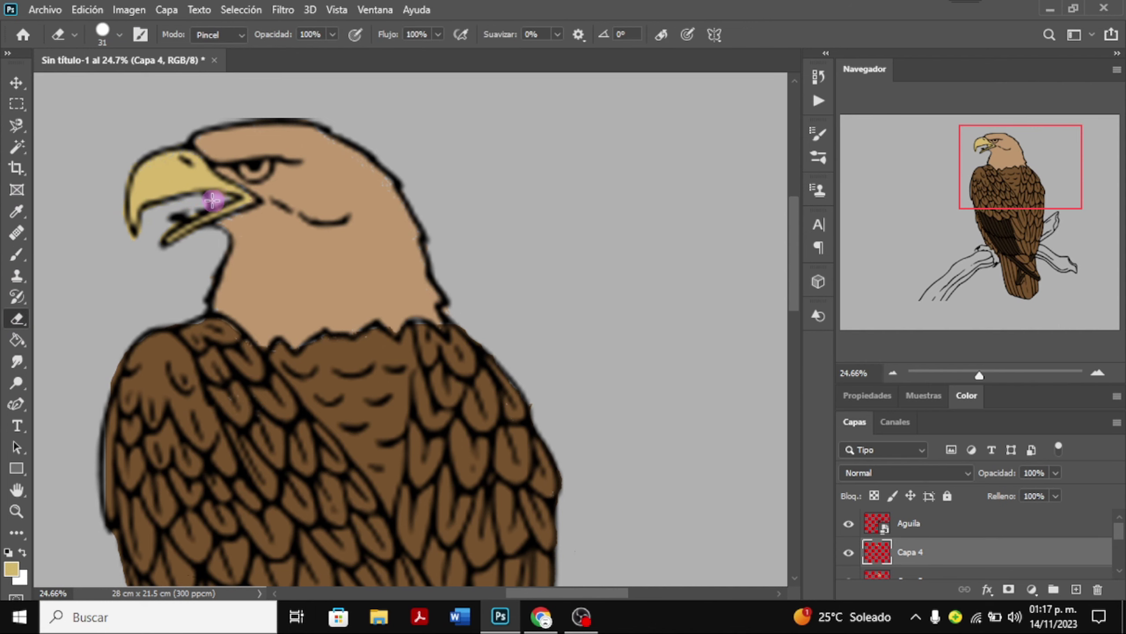
# Choose a salmon pink foreground colour and add a new layer for the eye and mouth.
pyautogui.click(11, 568)
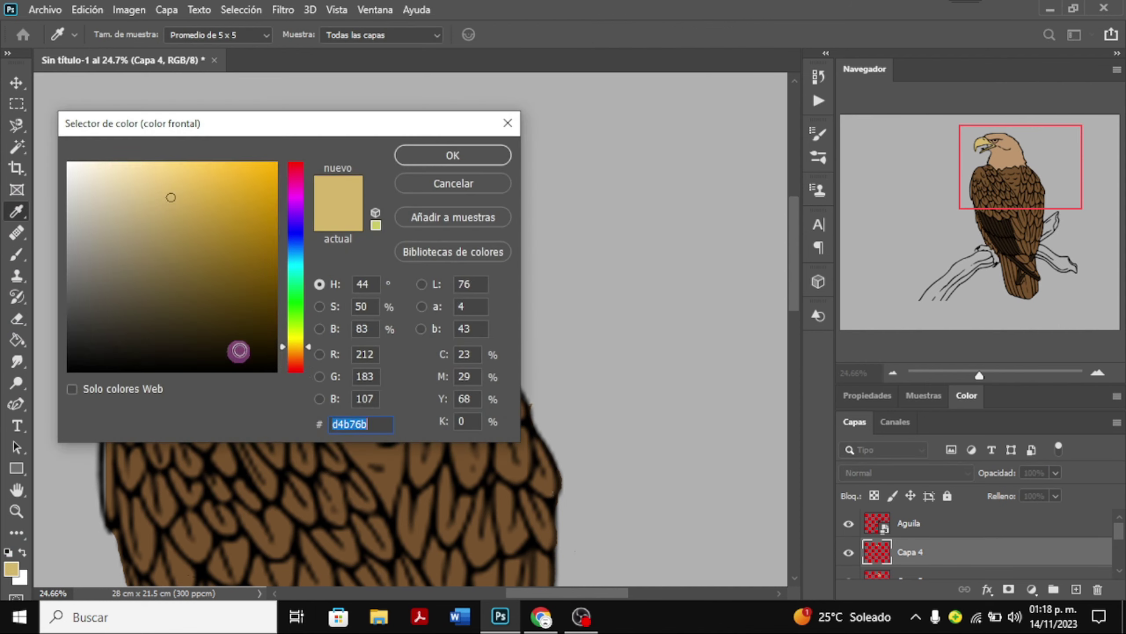
pyautogui.click(304, 355)
pyautogui.click(414, 157)
pyautogui.press('b')
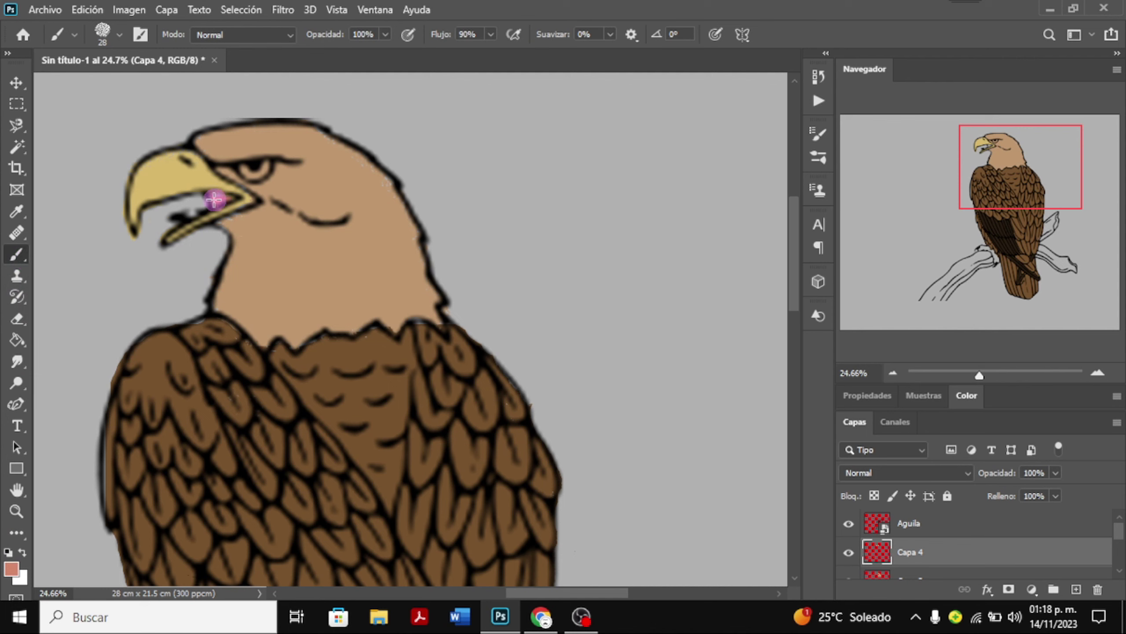
pyautogui.click(1077, 589)
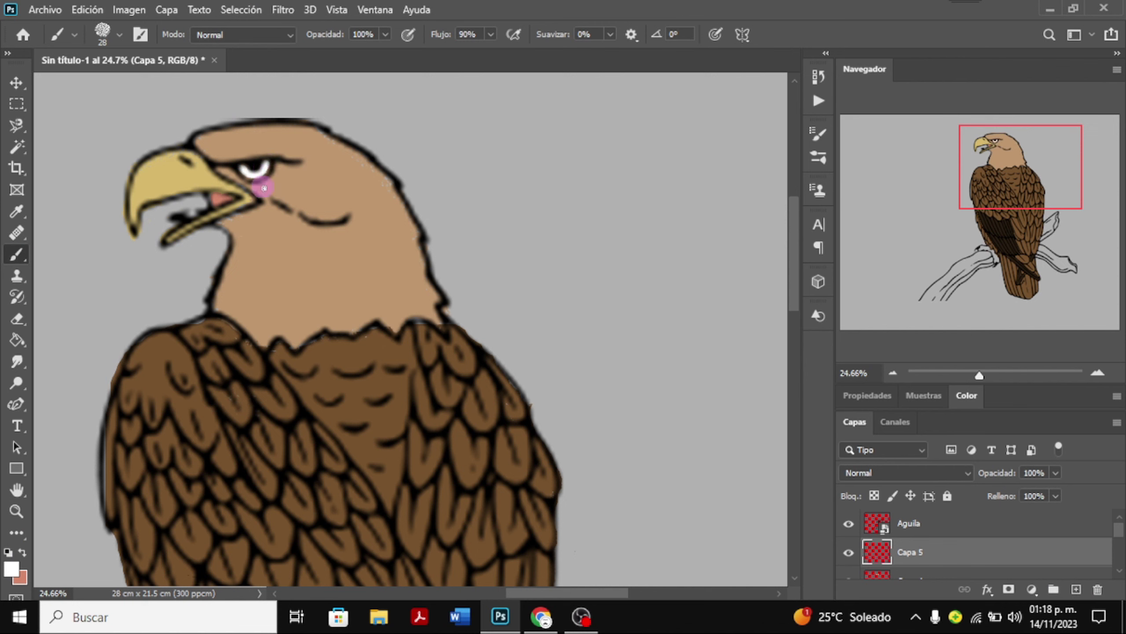
# Paint the mouth interior and eye details, then zoom in on the talons on the branch.
pyautogui.scroll(-2, 869, 541)
pyautogui.click(909, 551)
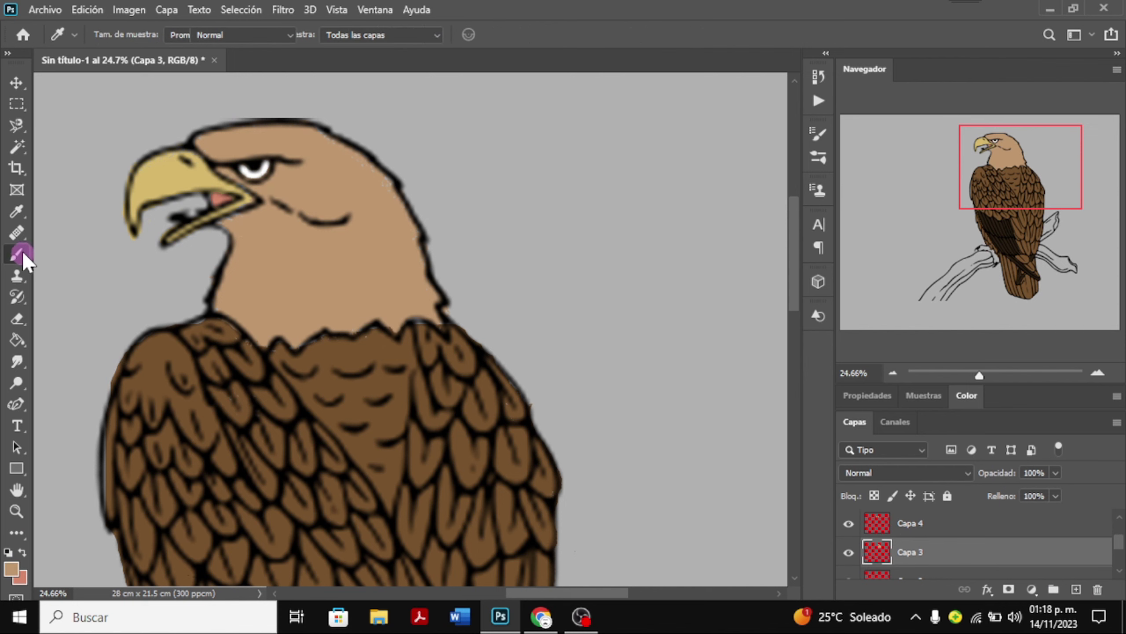
pyautogui.keyDown('alt'); pyautogui.click(370, 163); pyautogui.keyUp('alt')
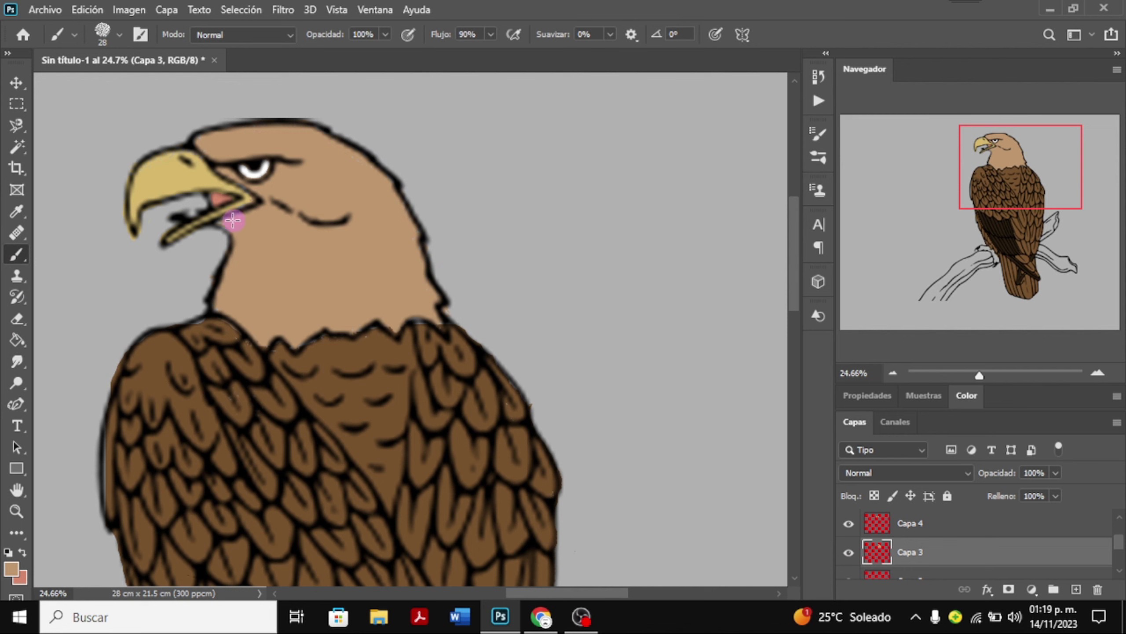
pyautogui.moveTo(979, 375)
pyautogui.mouseDown()
pyautogui.moveTo(969, 376)
pyautogui.moveTo(984, 375)
pyautogui.mouseUp()
pyautogui.moveTo(793, 331); pyautogui.dragTo(794, 417)
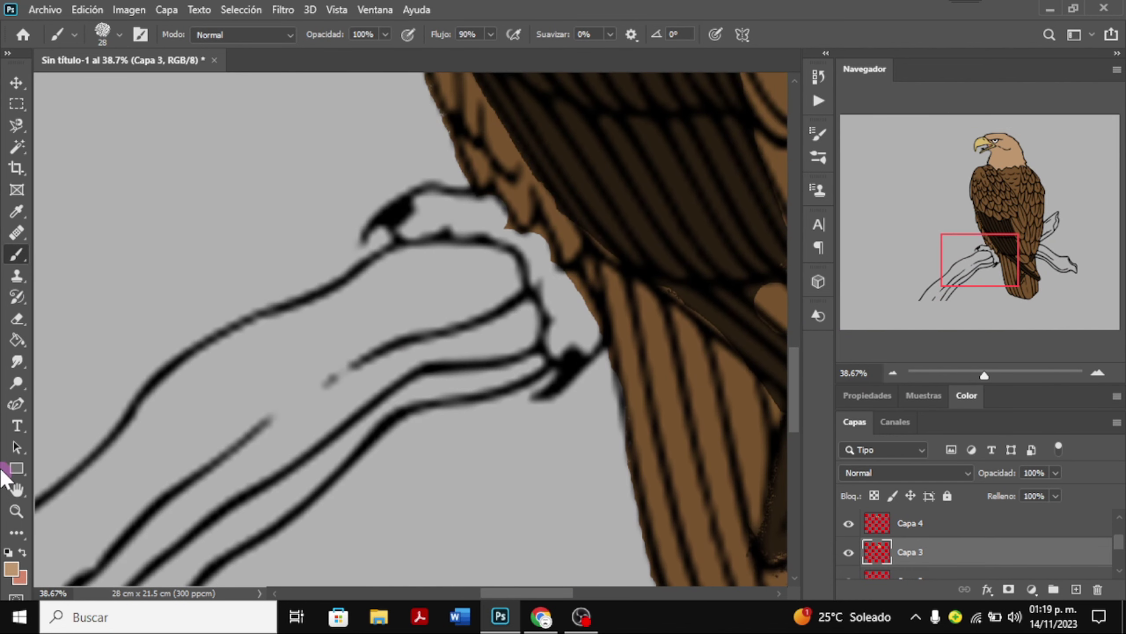
pyautogui.press('e')
pyautogui.hotkey('alt', '[')
pyautogui.hotkey('alt', '[')
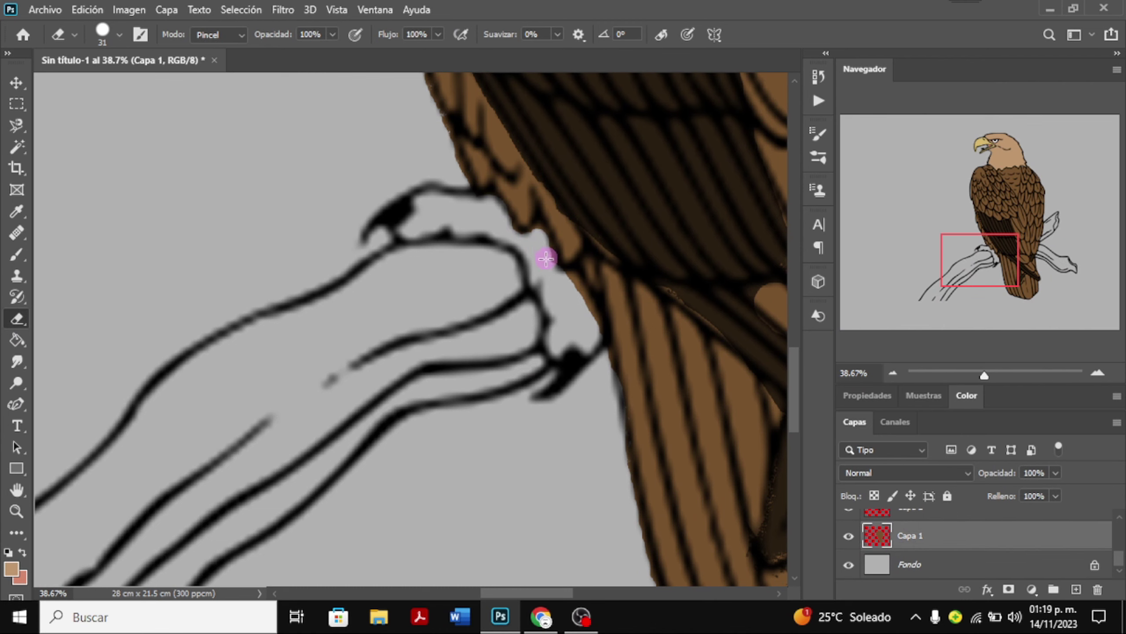
# Sample a darker brown from the image and add a new layer for the talons.
pyautogui.click(16, 254)
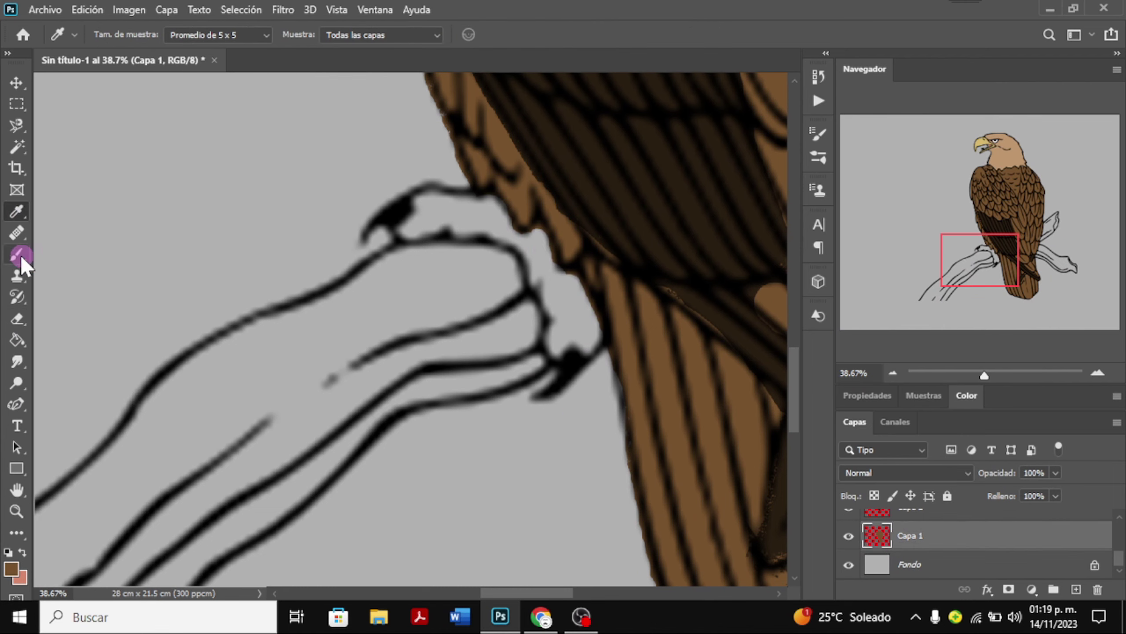
pyautogui.keyDown('alt'); pyautogui.click(622, 385); pyautogui.keyUp('alt')
pyautogui.scroll(1, 687, 477)
pyautogui.click(1076, 589)
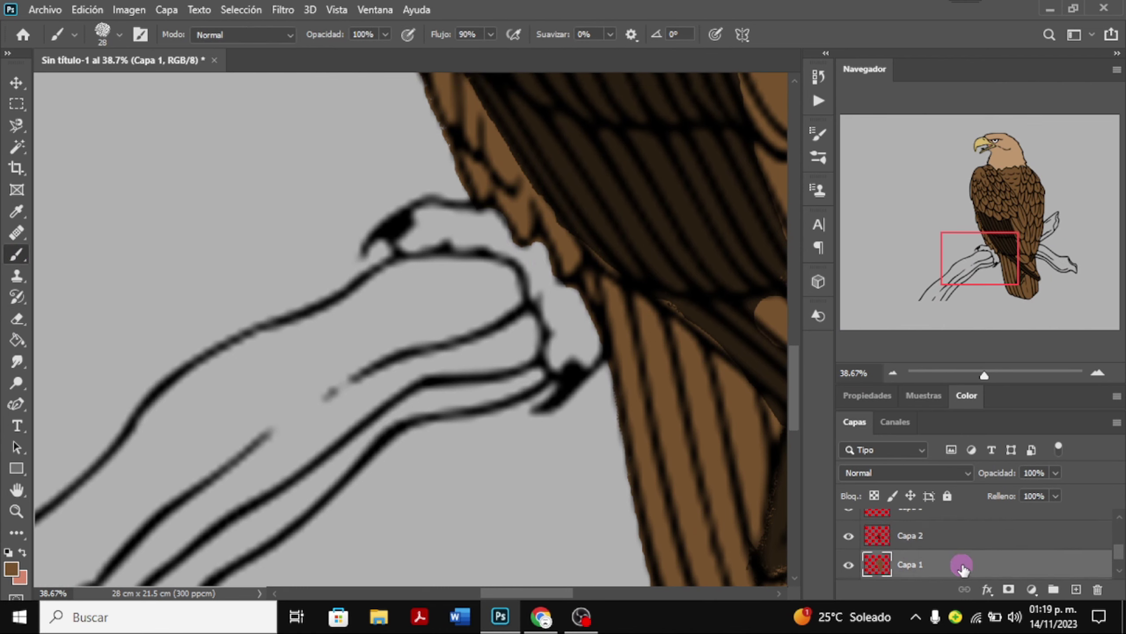
pyautogui.click(16, 211)
pyautogui.click(16, 254)
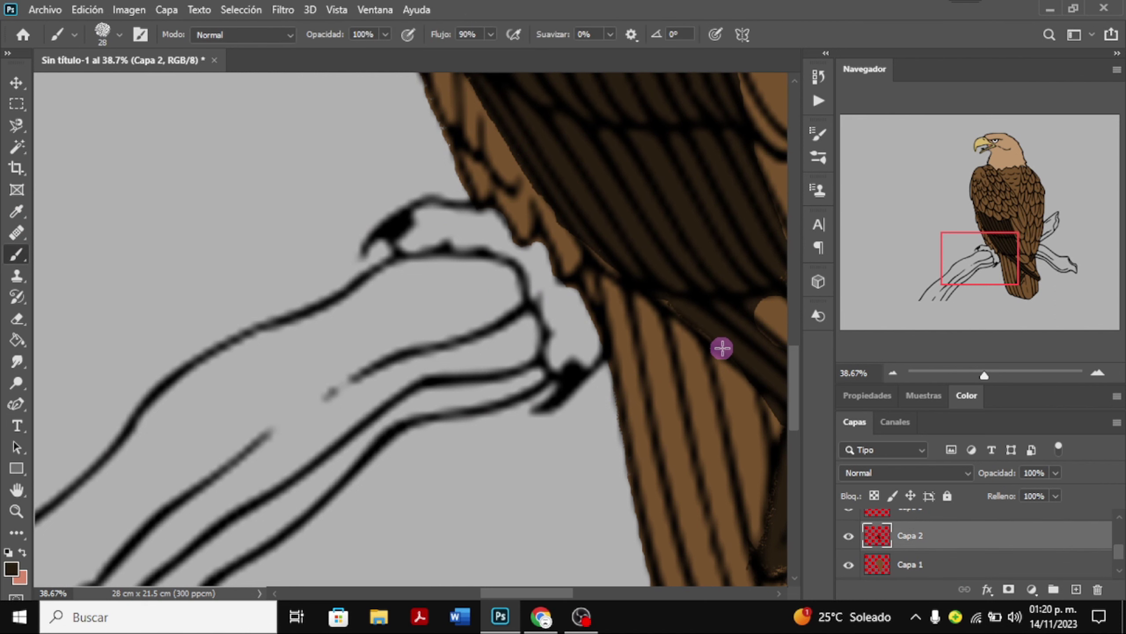
# Paint the talons light yellow-green, erase the spill beyond them, and zoom out to the whole eagle.
pyautogui.click(11, 567)
pyautogui.click(113, 189)
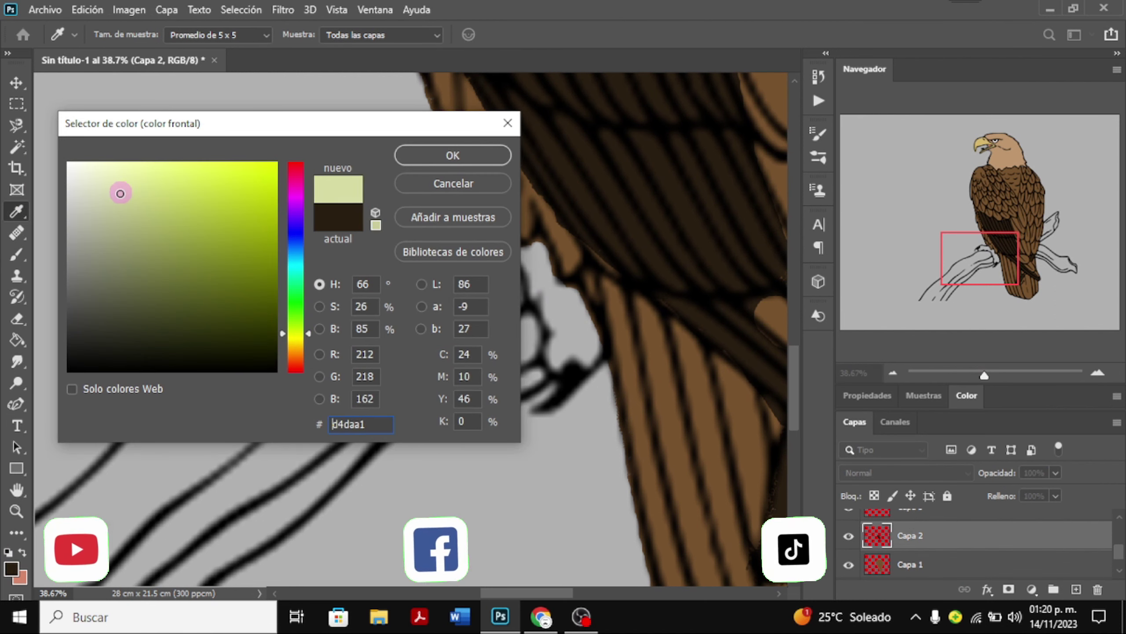
pyautogui.click(450, 156)
pyautogui.moveTo(422, 214); pyautogui.dragTo(416, 231)
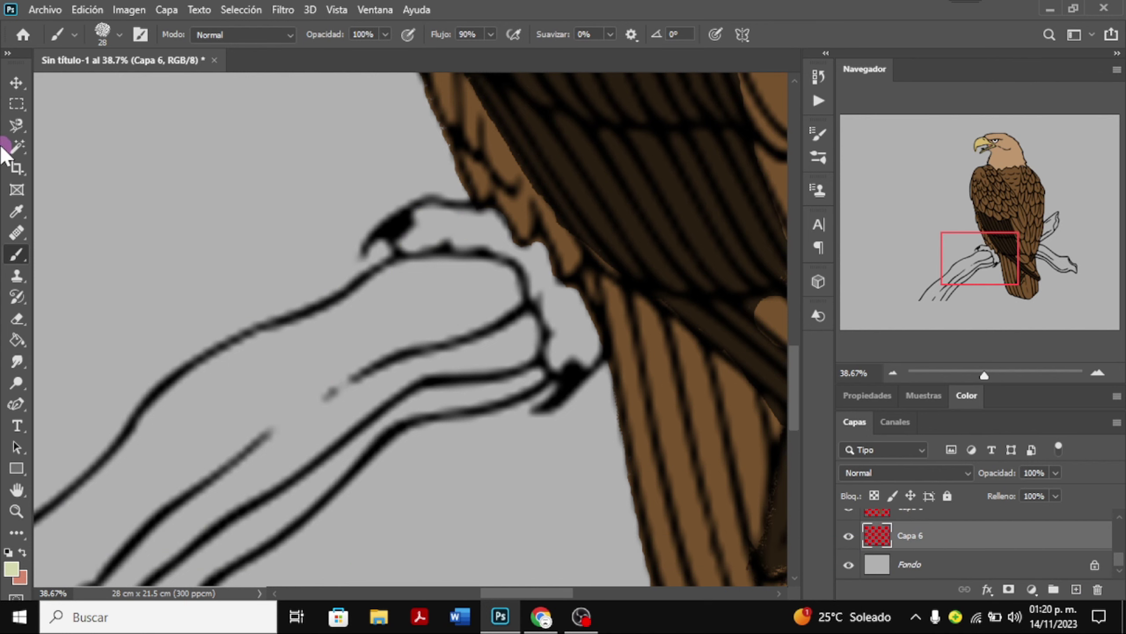
pyautogui.moveTo(414, 222)
pyautogui.mouseDown()
pyautogui.moveTo(410, 244)
pyautogui.moveTo(465, 211)
pyautogui.moveTo(568, 316)
pyautogui.moveTo(548, 345)
pyautogui.moveTo(537, 264)
pyautogui.mouseUp()
pyautogui.click(17, 318)
pyautogui.moveTo(394, 212); pyautogui.dragTo(360, 220)
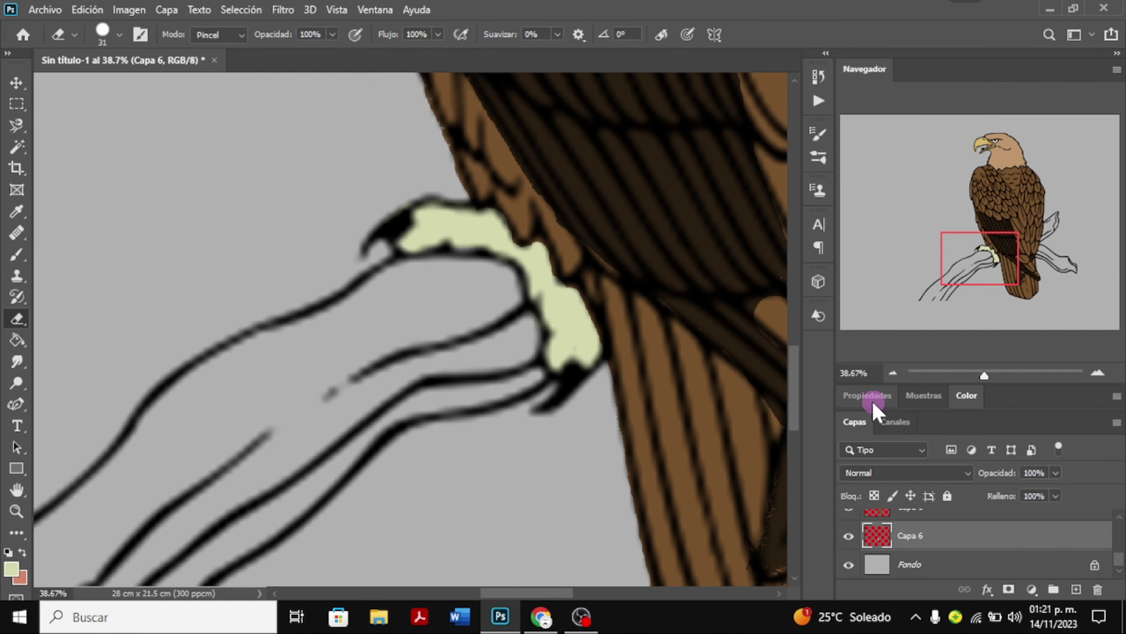
pyautogui.hotkey('ctrl', '0')
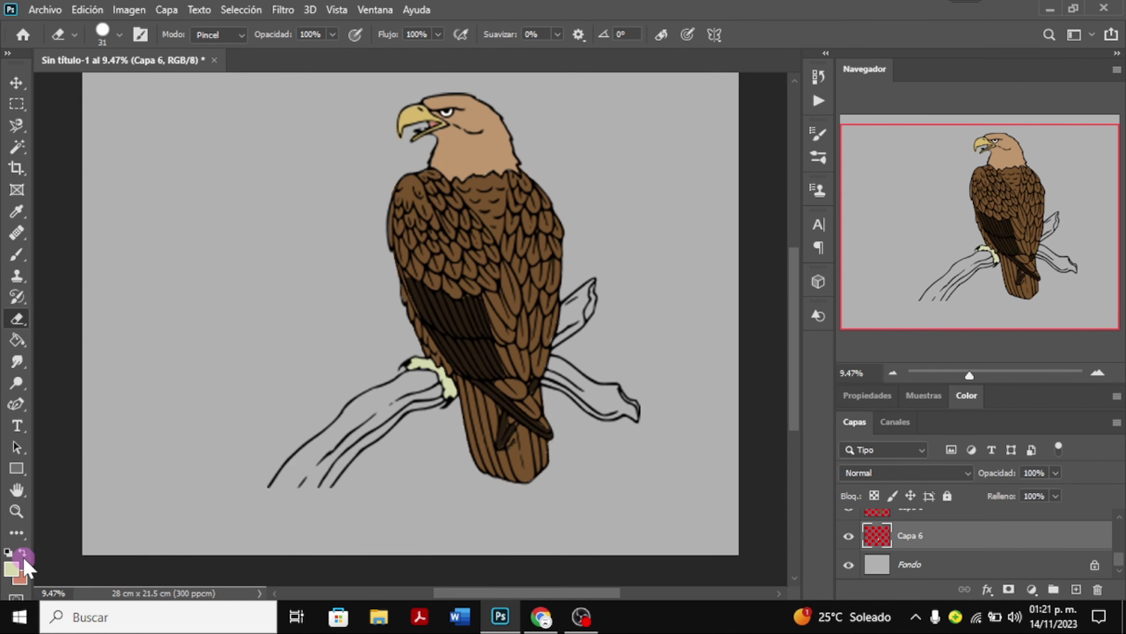
# Pick a dark brown foreground colour and add a new layer for the hillside.
pyautogui.click(21, 553)
pyautogui.click(12, 568)
pyautogui.click(294, 351)
pyautogui.click(168, 267)
pyautogui.click(125, 294)
pyautogui.click(477, 153)
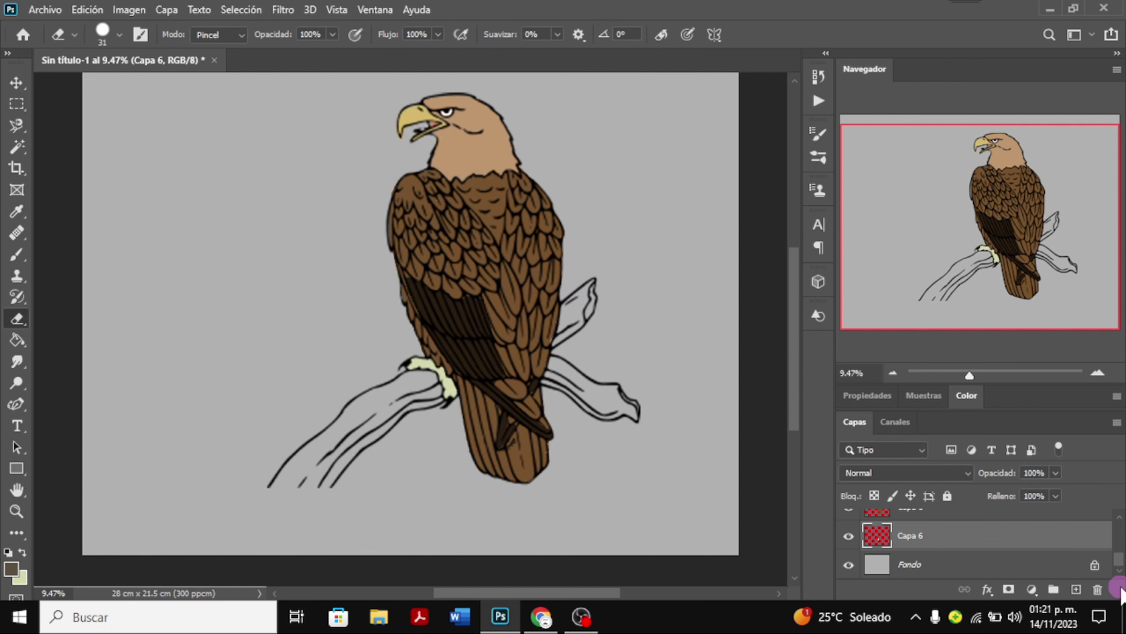
pyautogui.click(1076, 589)
# Brush dark brown along the lower branch, outline the hillside, and fill it with the Paint Bucket.
pyautogui.press('b')
pyautogui.click(103, 34)
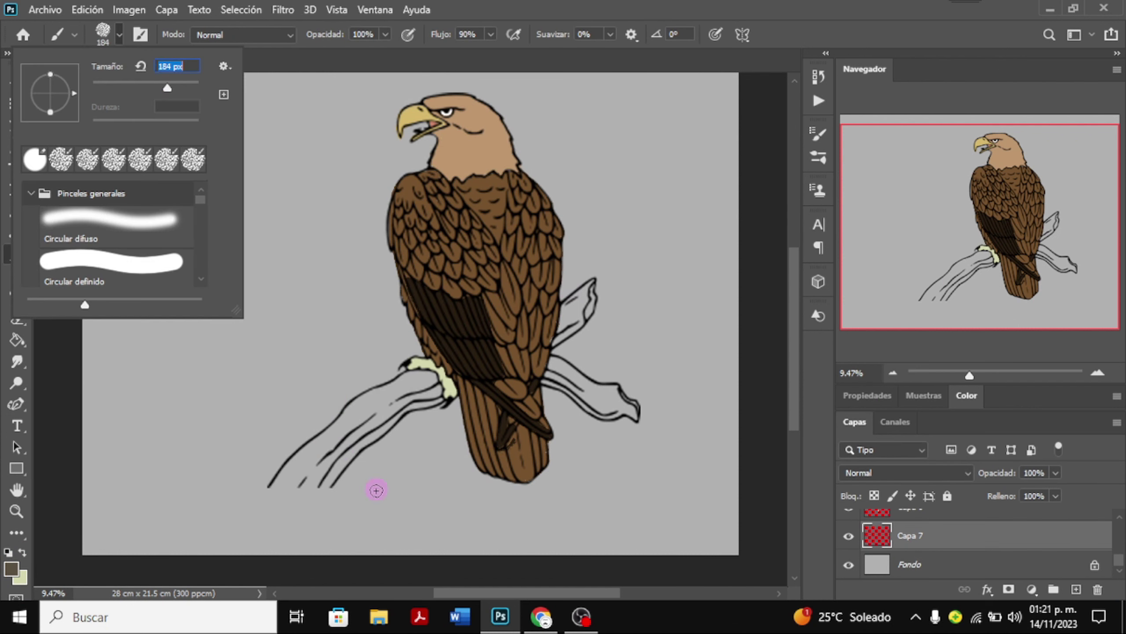
pyautogui.press('Return')
pyautogui.moveTo(412, 409)
pyautogui.mouseDown()
pyautogui.moveTo(309, 493)
pyautogui.moveTo(330, 496)
pyautogui.moveTo(211, 546)
pyautogui.mouseUp()
pyautogui.moveTo(266, 488)
pyautogui.mouseDown()
pyautogui.moveTo(202, 323)
pyautogui.moveTo(105, 539)
pyautogui.moveTo(90, 318)
pyautogui.moveTo(89, 496)
pyautogui.moveTo(130, 543)
pyautogui.moveTo(96, 531)
pyautogui.mouseUp()
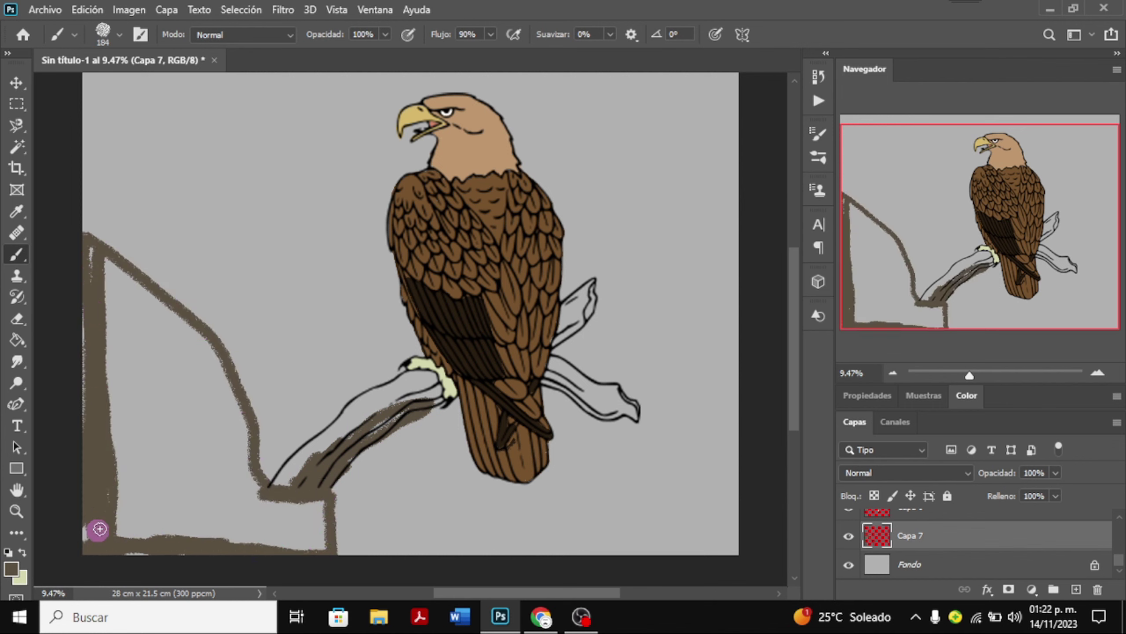
pyautogui.press('g')
pyautogui.click(115, 511)
# Cover hillside gaps, shade the branch brown, and erase overspill with a size-150 eraser.
pyautogui.press('b')
pyautogui.moveTo(93, 244)
pyautogui.mouseDown()
pyautogui.moveTo(118, 558)
pyautogui.moveTo(322, 528)
pyautogui.moveTo(243, 479)
pyautogui.moveTo(214, 357)
pyautogui.moveTo(118, 535)
pyautogui.moveTo(114, 410)
pyautogui.moveTo(249, 420)
pyautogui.moveTo(278, 489)
pyautogui.mouseUp()
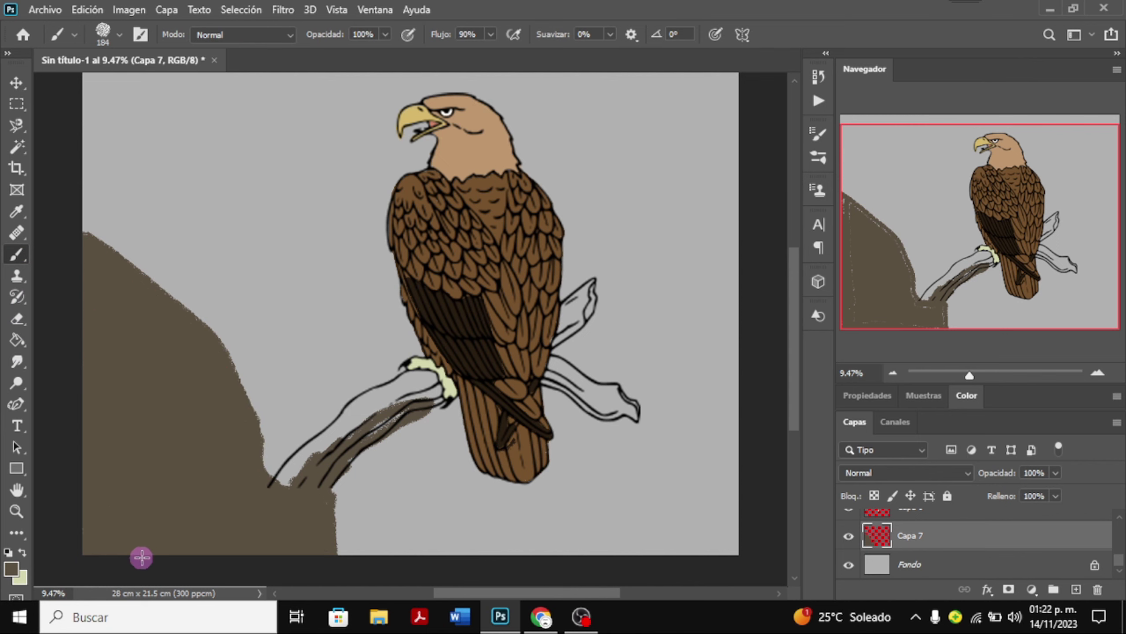
pyautogui.moveTo(399, 398)
pyautogui.mouseDown()
pyautogui.moveTo(362, 466)
pyautogui.moveTo(428, 390)
pyautogui.moveTo(585, 320)
pyautogui.moveTo(621, 402)
pyautogui.moveTo(607, 416)
pyautogui.mouseUp()
pyautogui.press('e')
pyautogui.click(118, 35)
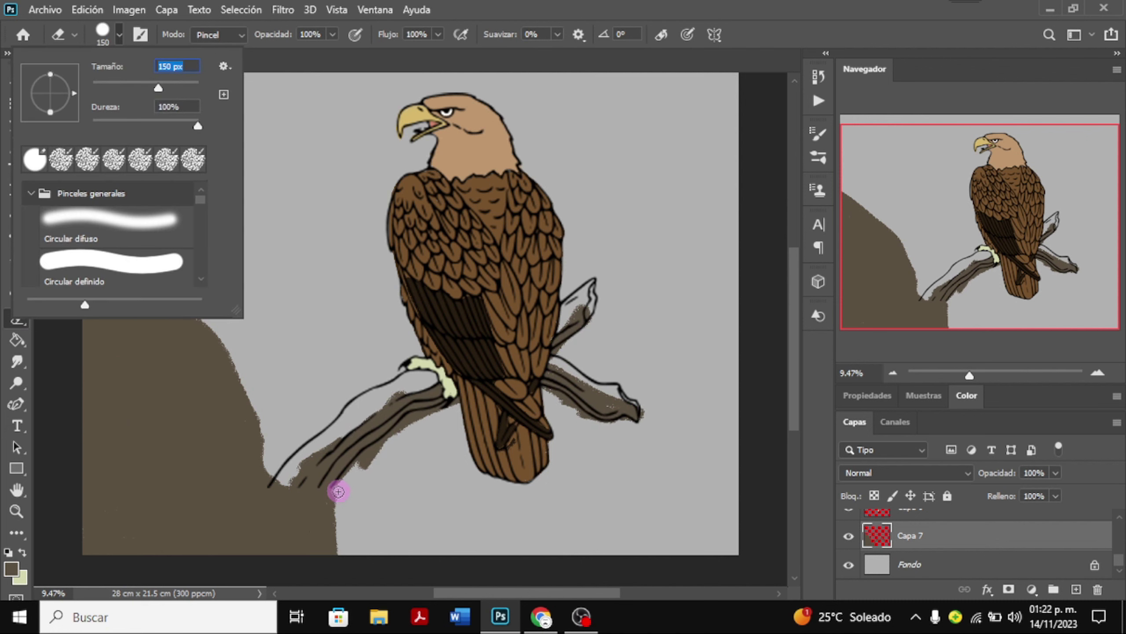
pyautogui.moveTo(339, 493); pyautogui.dragTo(342, 542)
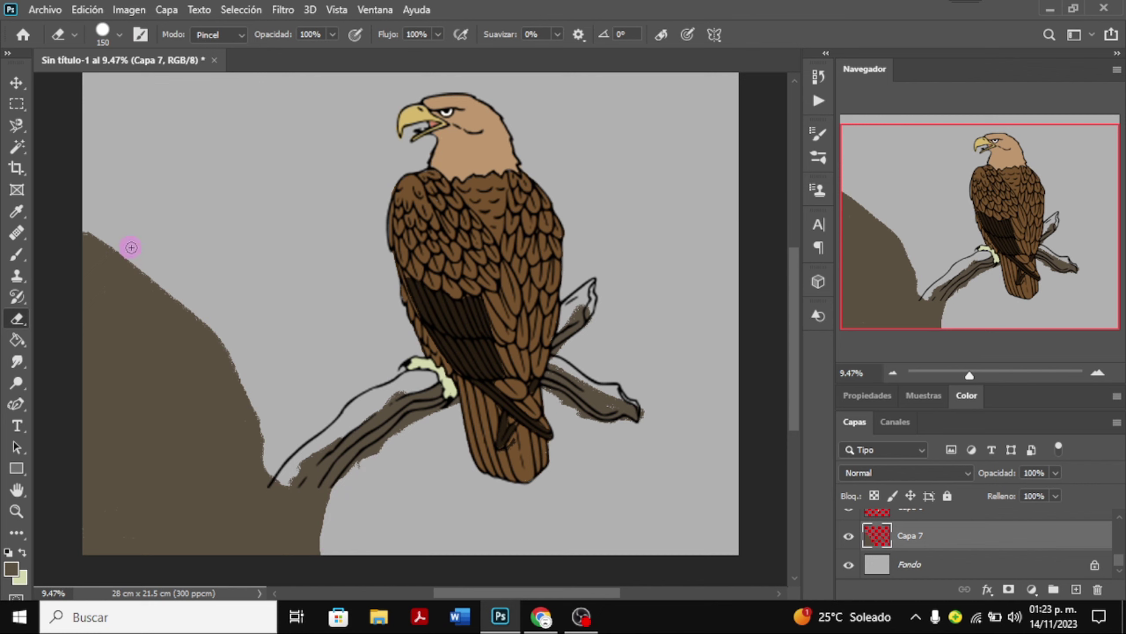
pyautogui.moveTo(130, 247)
pyautogui.mouseDown()
pyautogui.moveTo(188, 320)
pyautogui.moveTo(244, 470)
pyautogui.moveTo(208, 360)
pyautogui.moveTo(225, 380)
pyautogui.mouseUp()
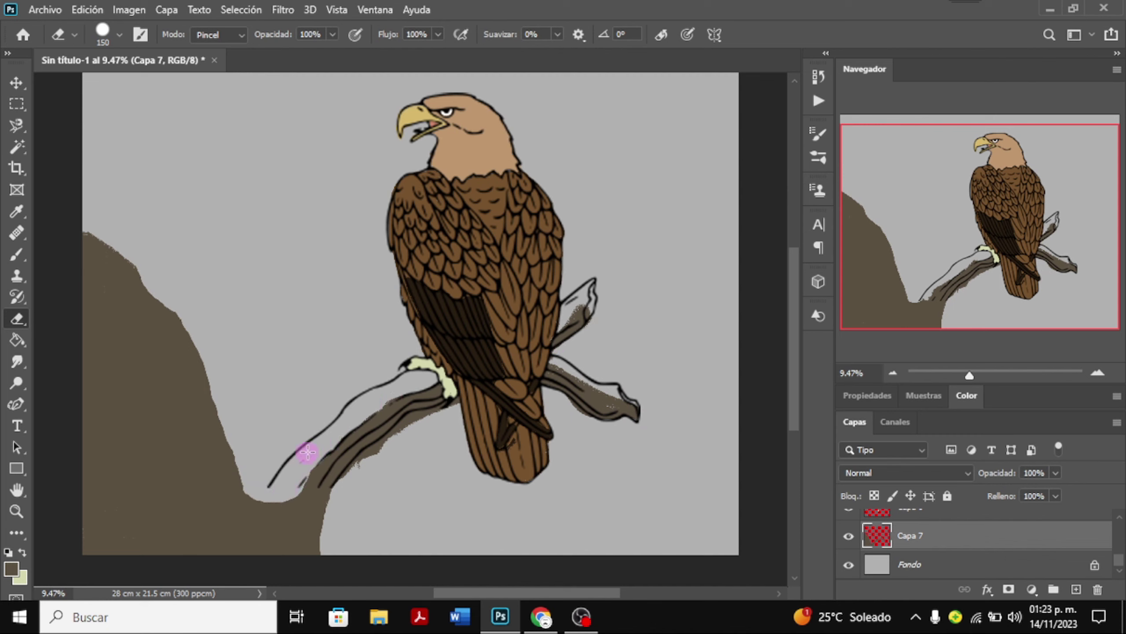
pyautogui.click(17, 254)
# Paint dark brown over the branch, its upper-right stub, and a band along the hillside's left edge.
pyautogui.click(11, 568)
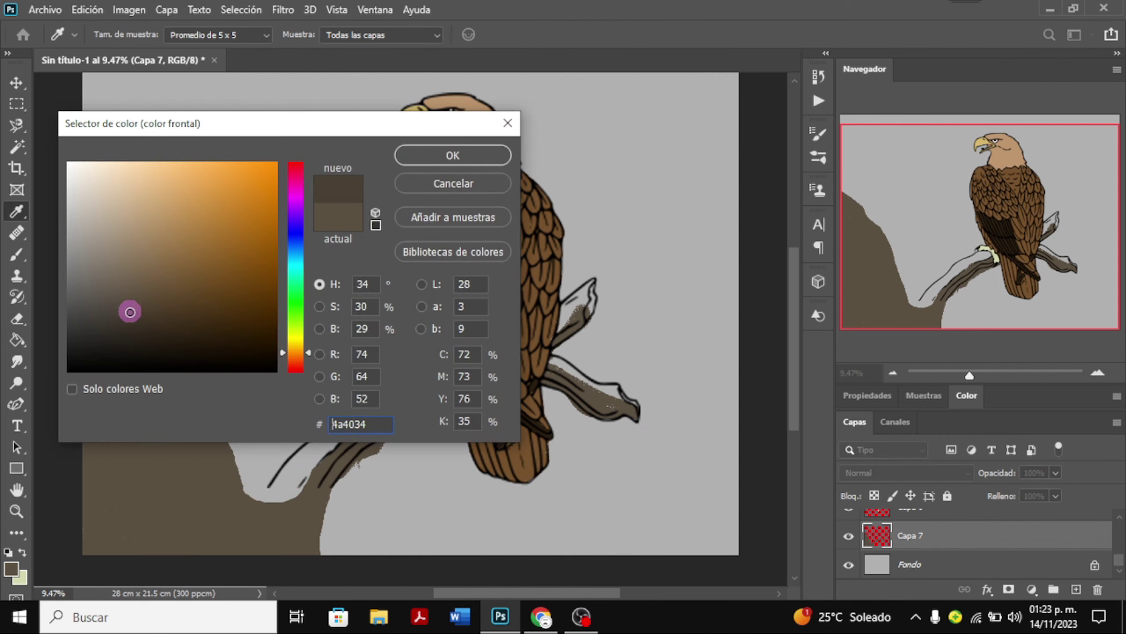
pyautogui.press('Return')
pyautogui.moveTo(352, 461)
pyautogui.mouseDown()
pyautogui.moveTo(327, 448)
pyautogui.moveTo(402, 389)
pyautogui.moveTo(432, 385)
pyautogui.mouseUp()
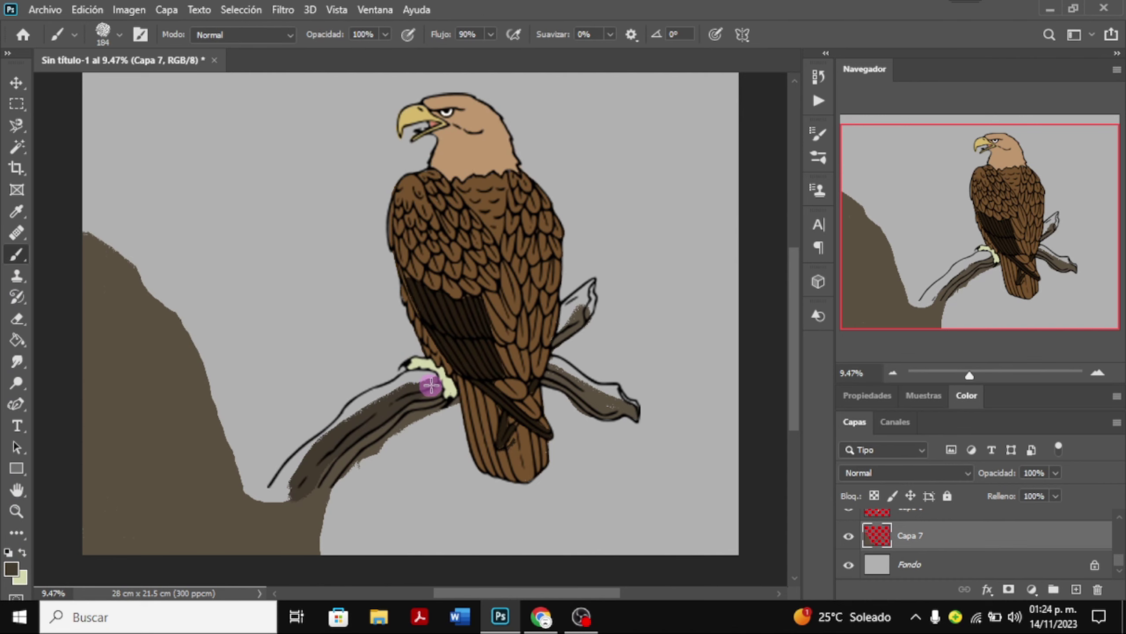
pyautogui.moveTo(524, 360); pyautogui.dragTo(578, 302)
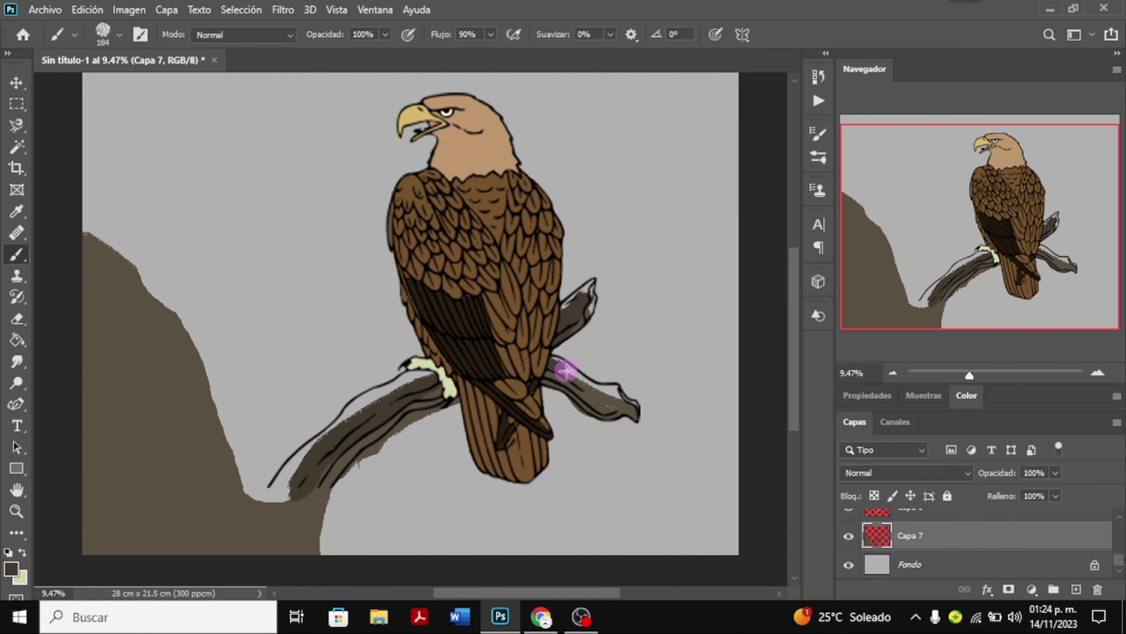
pyautogui.moveTo(573, 372); pyautogui.dragTo(554, 376)
pyautogui.moveTo(285, 501)
pyautogui.mouseDown()
pyautogui.moveTo(257, 518)
pyautogui.moveTo(135, 284)
pyautogui.moveTo(275, 502)
pyautogui.mouseUp()
pyautogui.press('e')
pyautogui.moveTo(149, 262)
pyautogui.mouseDown()
pyautogui.moveTo(191, 320)
pyautogui.moveTo(199, 355)
pyautogui.moveTo(198, 342)
pyautogui.mouseUp()
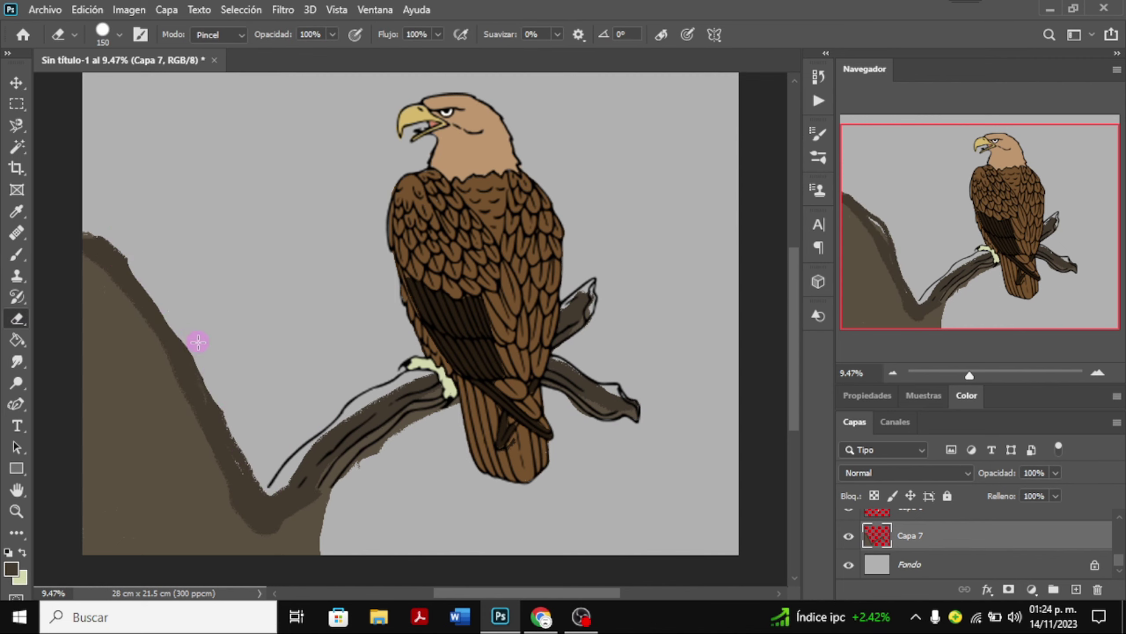
pyautogui.press('b')
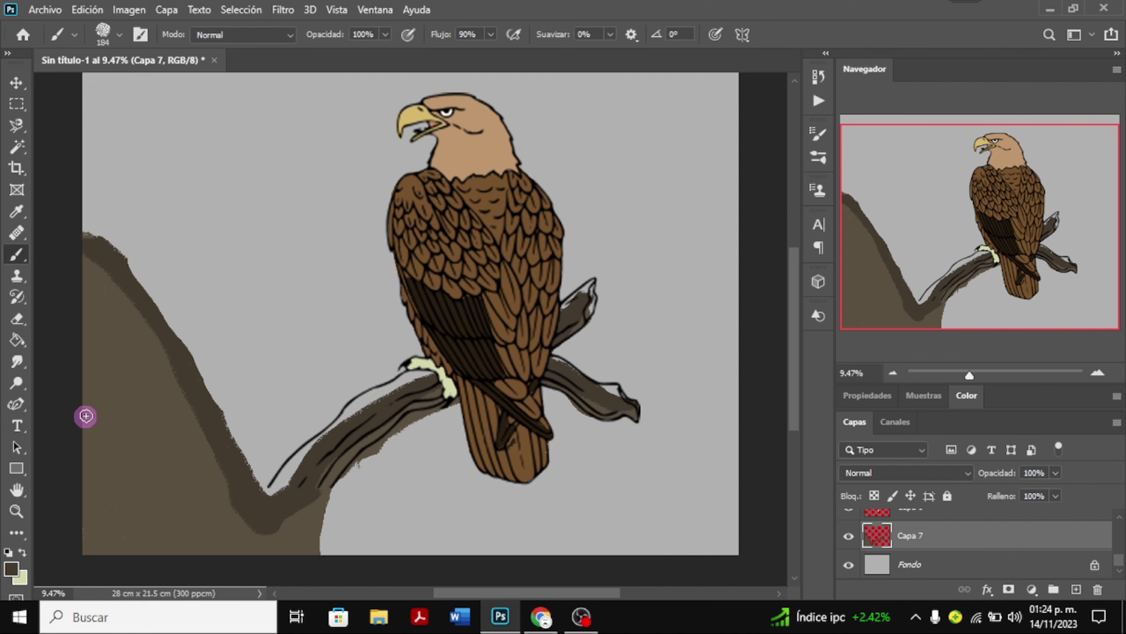
pyautogui.moveTo(83, 257)
pyautogui.mouseDown()
pyautogui.moveTo(159, 345)
pyautogui.moveTo(91, 269)
pyautogui.moveTo(146, 395)
pyautogui.moveTo(117, 289)
pyautogui.mouseUp()
# Choose a new brown shade and paint over the branches' light upper outlines.
pyautogui.click(12, 567)
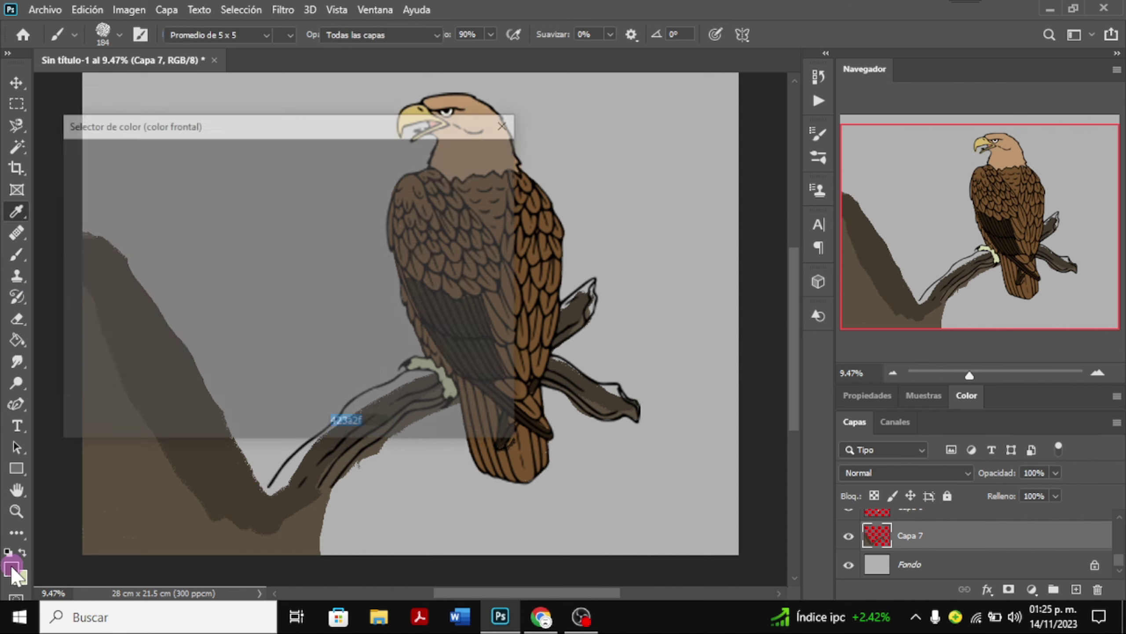
pyautogui.click(148, 292)
pyautogui.click(463, 156)
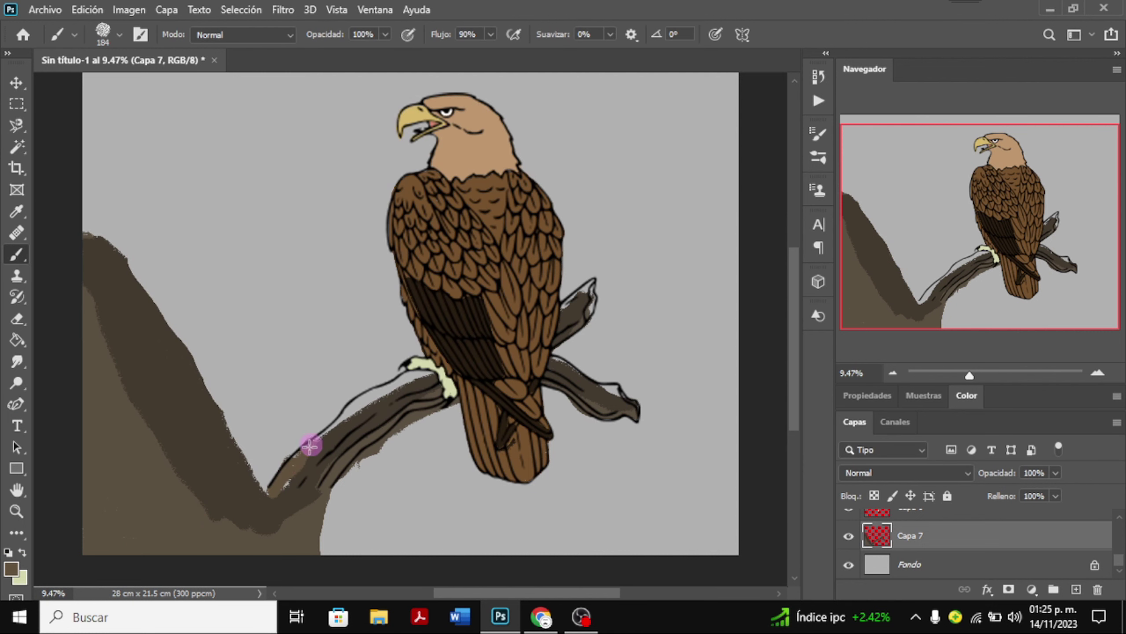
pyautogui.moveTo(346, 420); pyautogui.dragTo(439, 363)
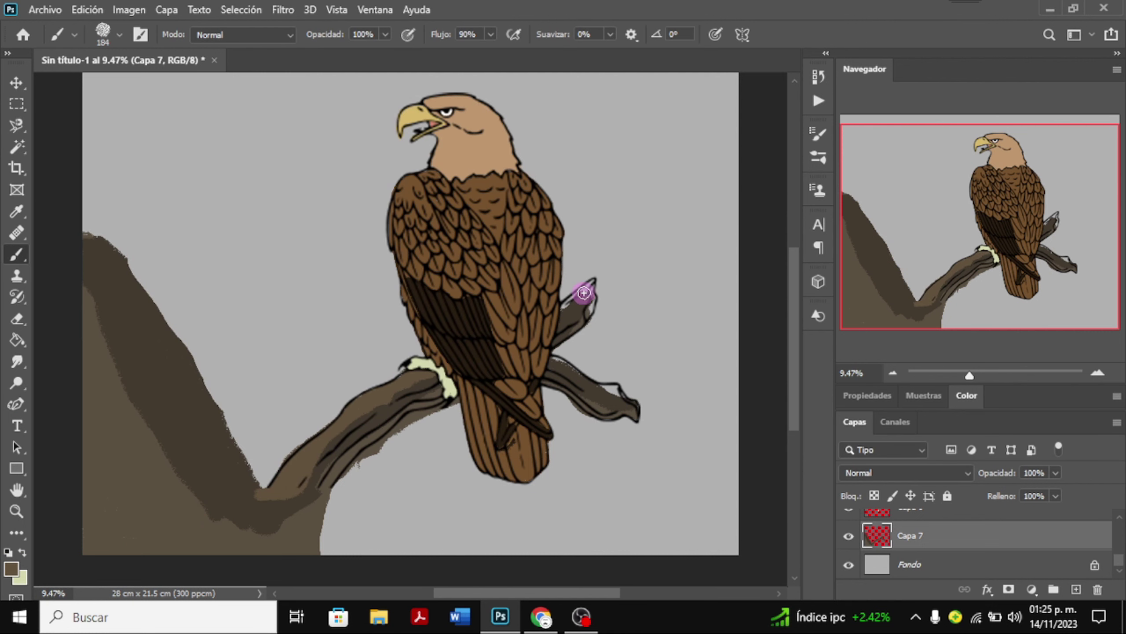
pyautogui.moveTo(556, 359); pyautogui.dragTo(620, 406)
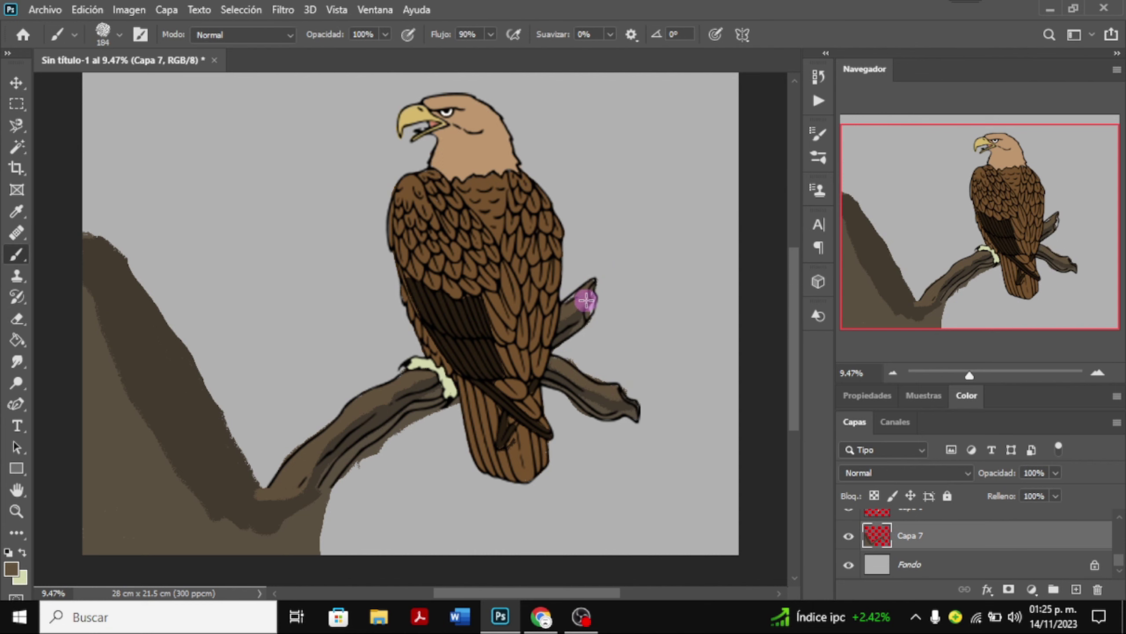
pyautogui.press('e')
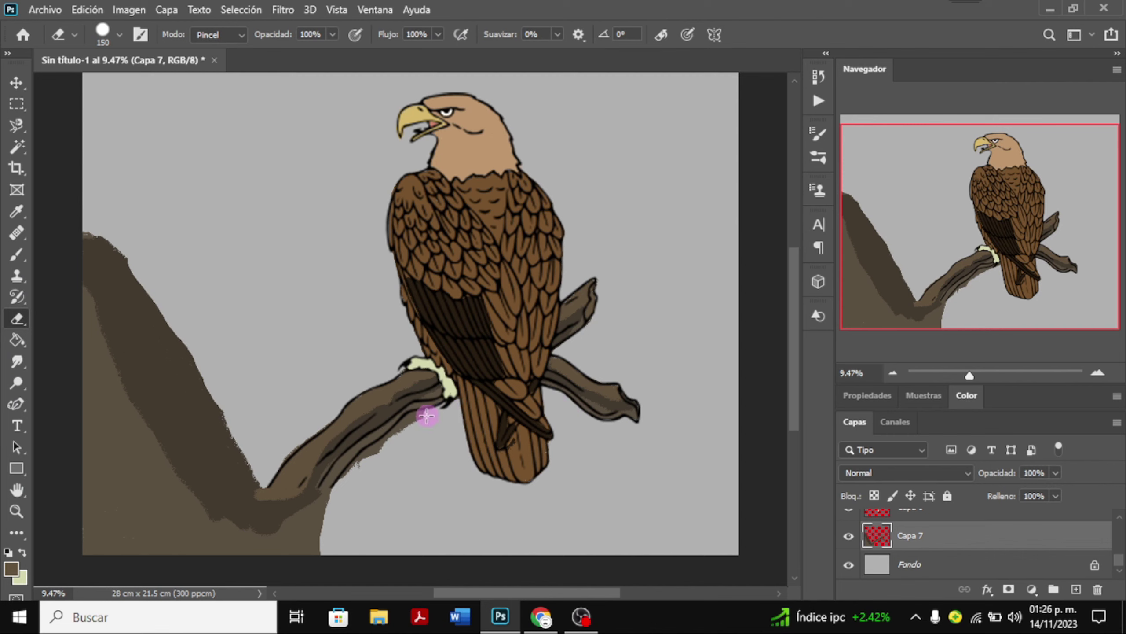
# Widen the dark brown band along the hillside ridge, erasing excess strokes toward the valley.
pyautogui.press('b')
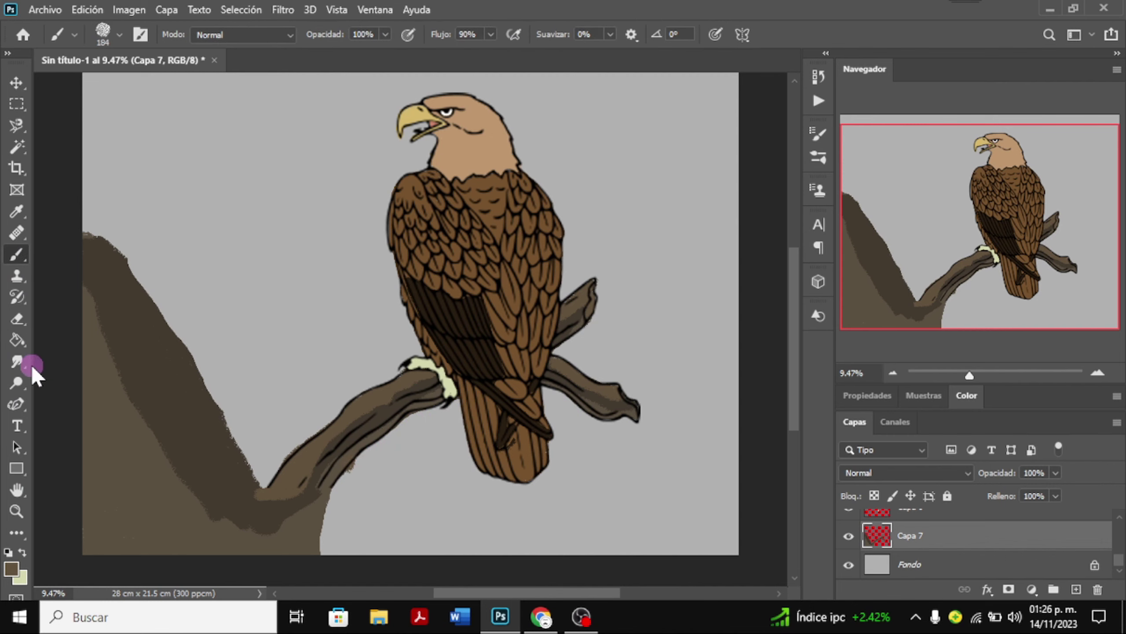
pyautogui.press('e')
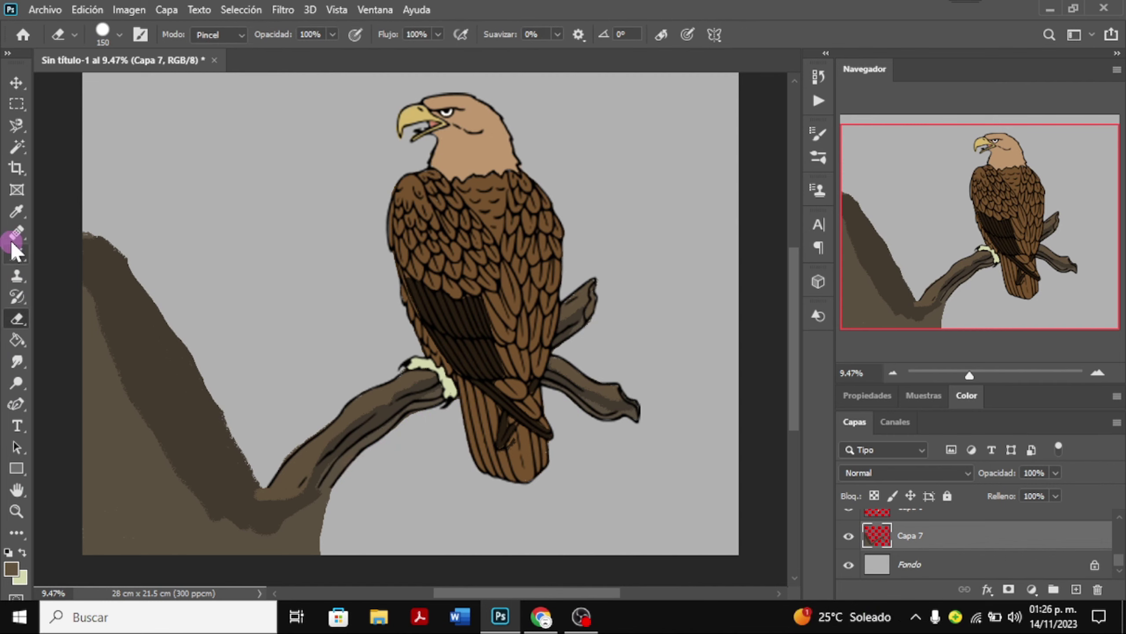
pyautogui.click(17, 255)
pyautogui.moveTo(110, 259)
pyautogui.mouseDown()
pyautogui.moveTo(252, 486)
pyautogui.moveTo(189, 403)
pyautogui.moveTo(184, 365)
pyautogui.moveTo(195, 431)
pyautogui.moveTo(91, 272)
pyautogui.mouseUp()
pyautogui.press('e')
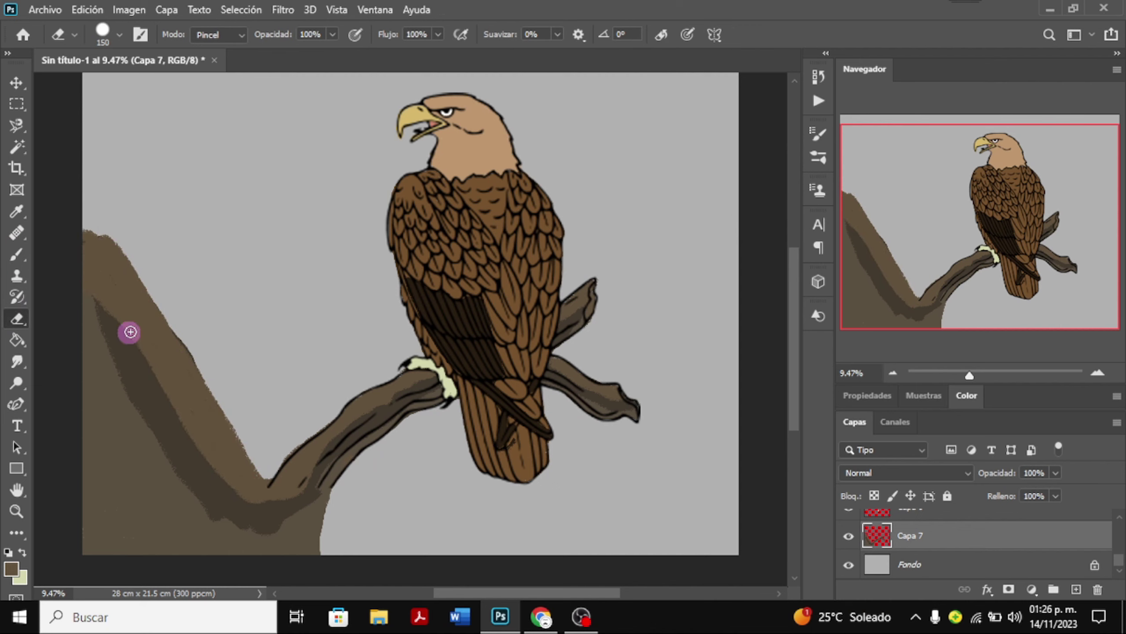
pyautogui.moveTo(128, 330); pyautogui.dragTo(246, 473)
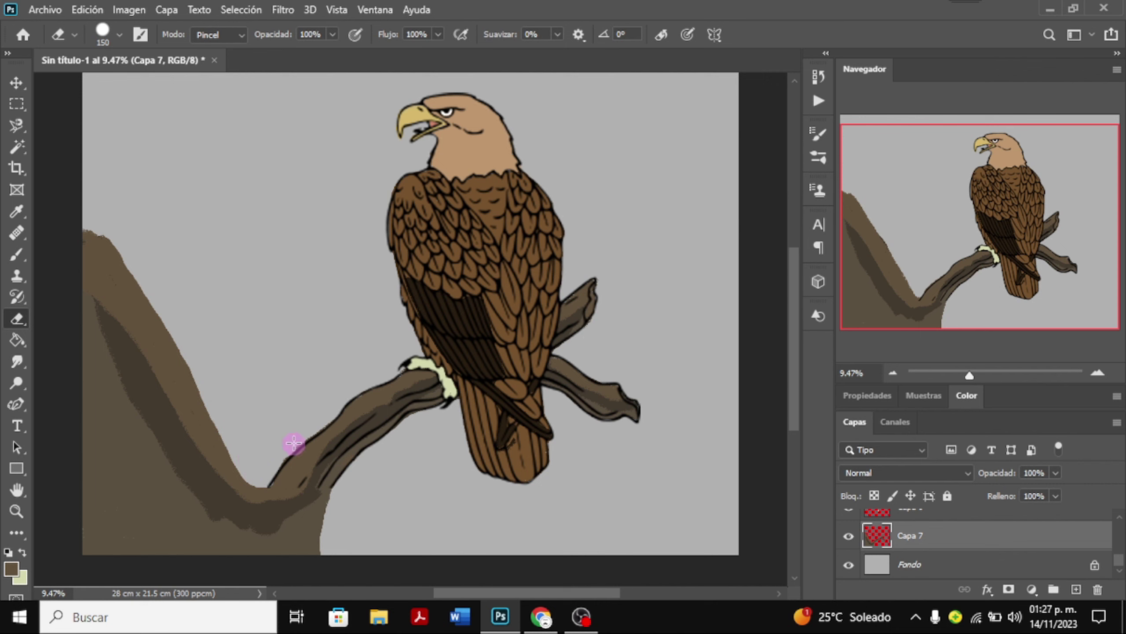
pyautogui.click(16, 254)
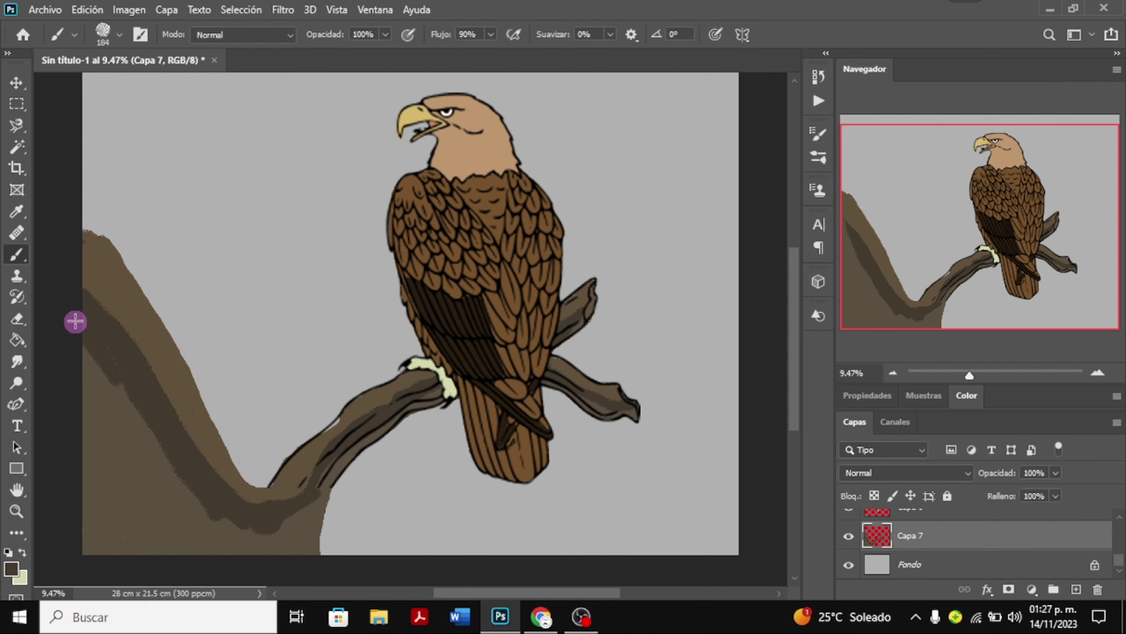
pyautogui.moveTo(75, 321)
pyautogui.mouseDown()
pyautogui.moveTo(126, 408)
pyautogui.moveTo(309, 505)
pyautogui.moveTo(166, 463)
pyautogui.mouseUp()
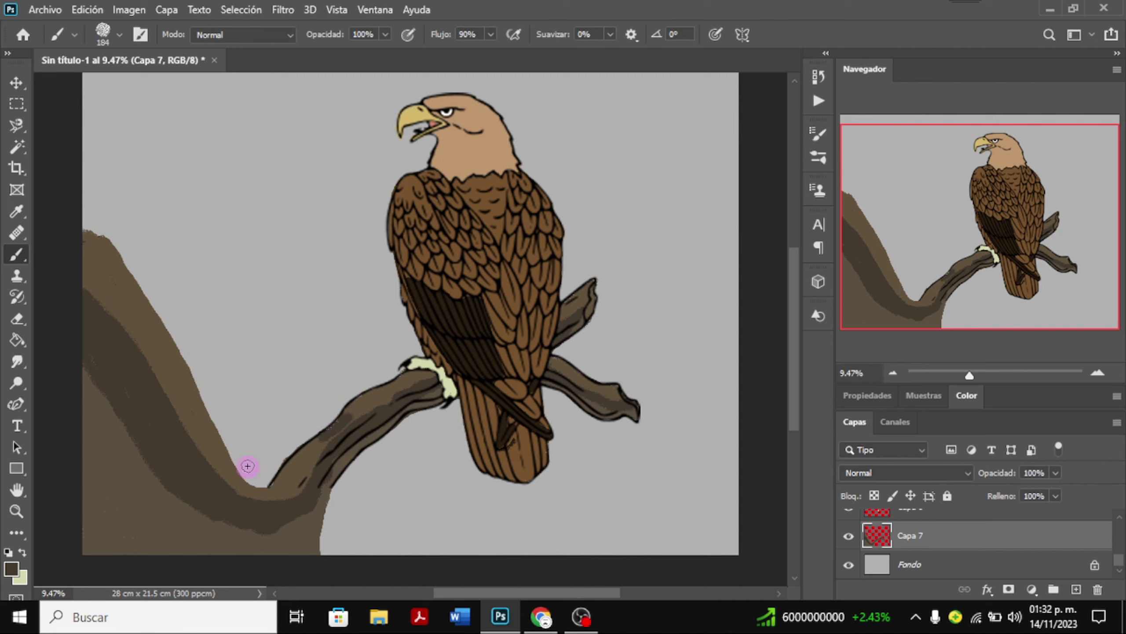
# Dab scattered dark brown blotches across the hillside slope and near the ridge top.
pyautogui.click(155, 338)
pyautogui.moveTo(195, 415); pyautogui.dragTo(217, 451)
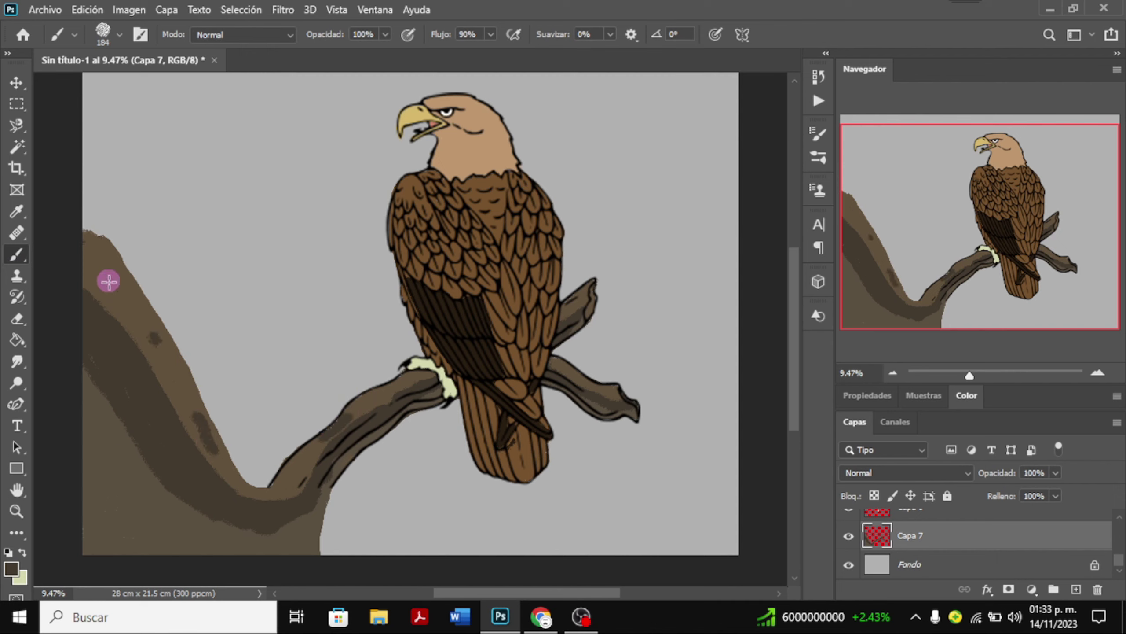
pyautogui.click(98, 261)
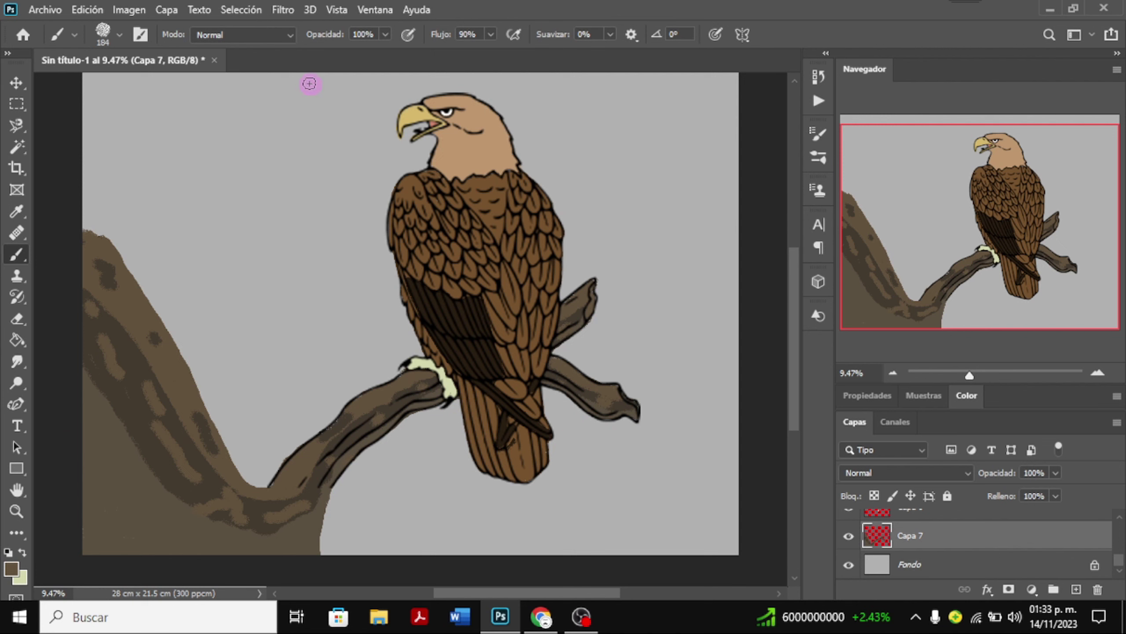
pyautogui.rightClick(914, 535)
pyautogui.press('Escape')
# Apply a Gaussian blur of about 42.9 px to the hillside and branch layer.
pyautogui.click(283, 9)
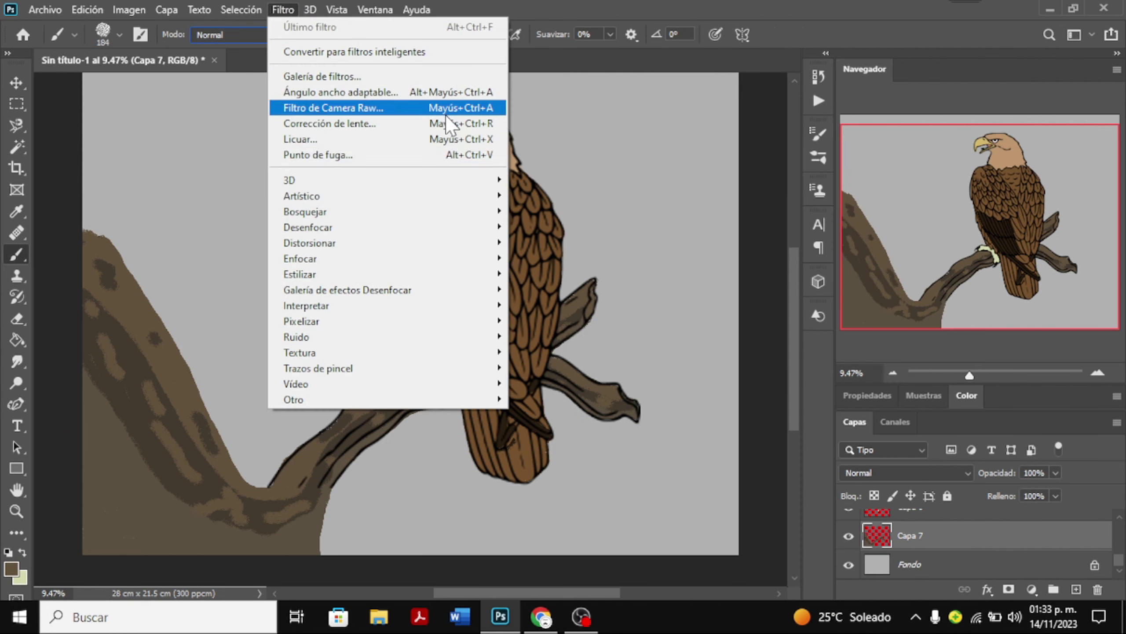
pyautogui.click(572, 335)
pyautogui.moveTo(541, 348)
pyautogui.mouseDown()
pyautogui.moveTo(508, 348)
pyautogui.moveTo(518, 349)
pyautogui.mouseUp()
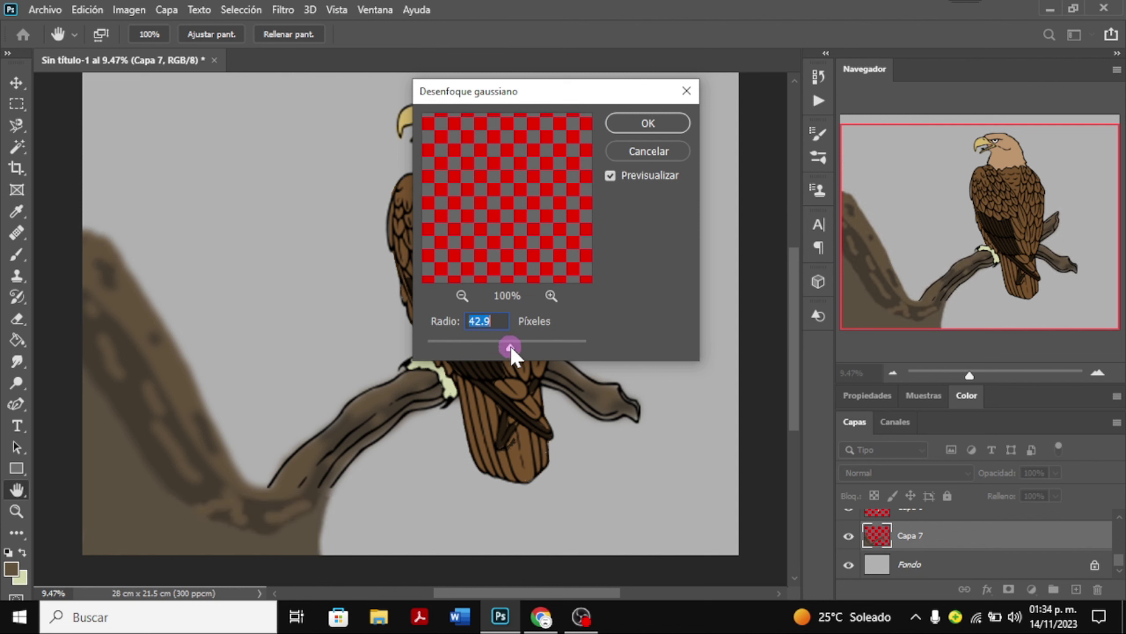
pyautogui.press('Return')
# Add a new empty layer, Capa 8, above the blurred layer.
pyautogui.press('b')
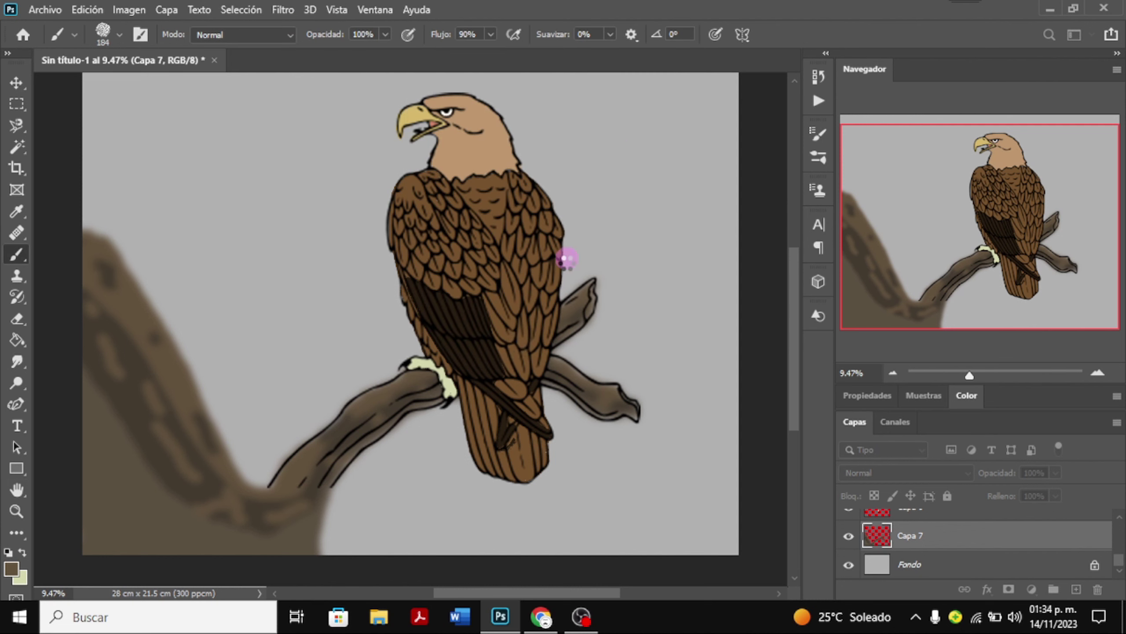
pyautogui.click(1076, 589)
pyautogui.rightClick(101, 191)
# Set a hard round brush tip and draw a pen path along the hillside edge and ridge.
pyautogui.click(61, 158)
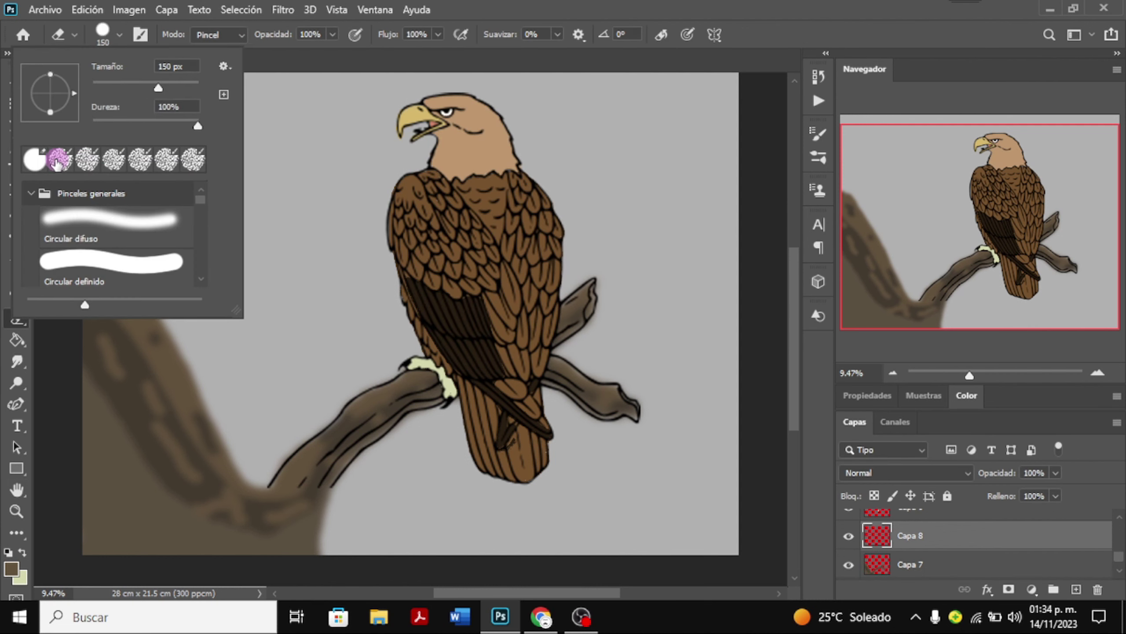
pyautogui.press('e')
pyautogui.press('p')
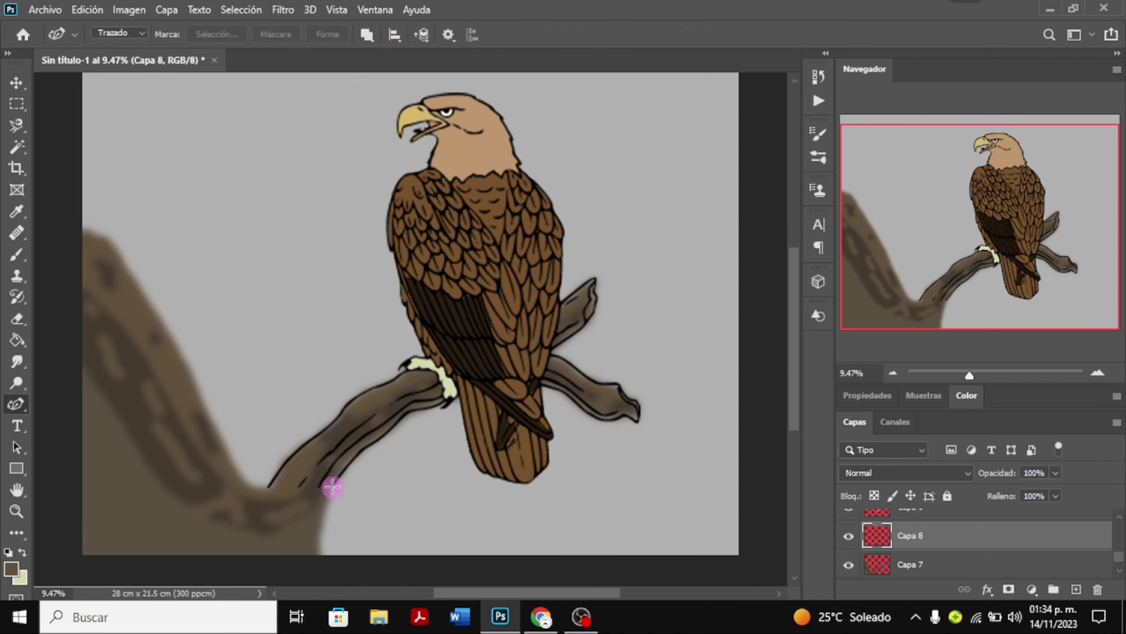
pyautogui.click(81, 554)
pyautogui.click(79, 226)
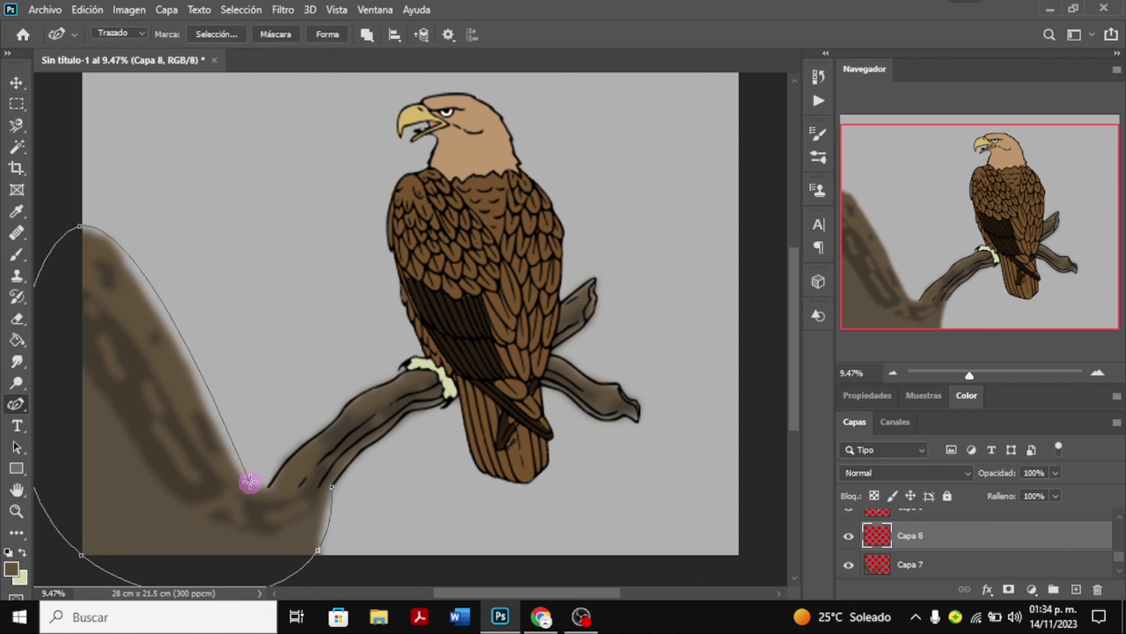
pyautogui.click(249, 480)
pyautogui.click(269, 486)
pyautogui.click(176, 361)
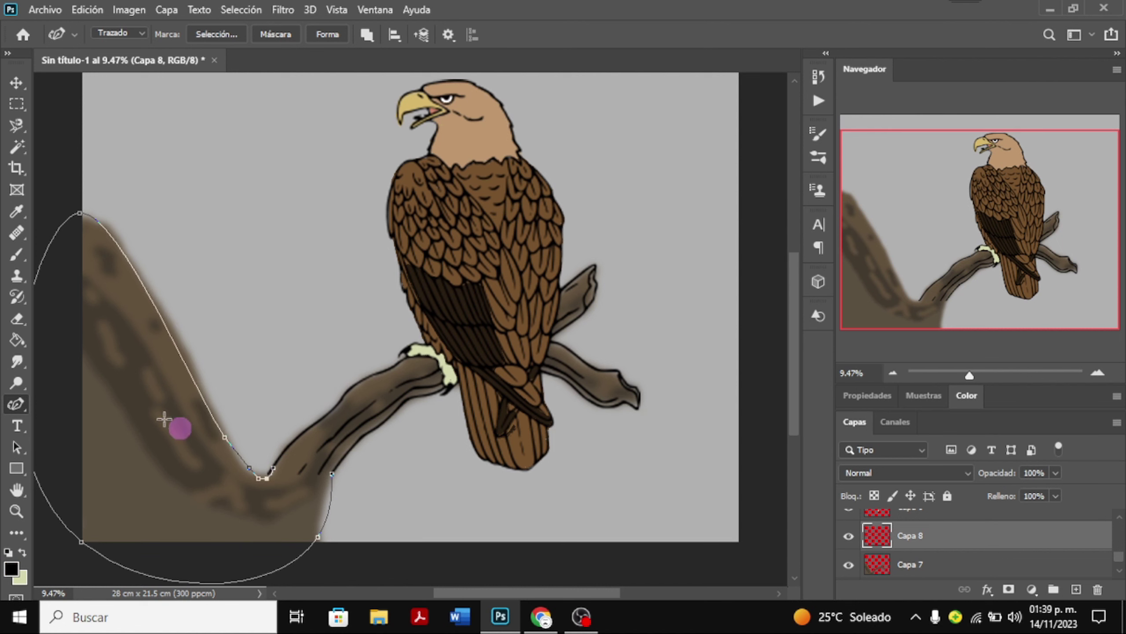
# Stroke the hillside path in black using the hard round Circular definido brush.
pyautogui.click(16, 254)
pyautogui.click(119, 35)
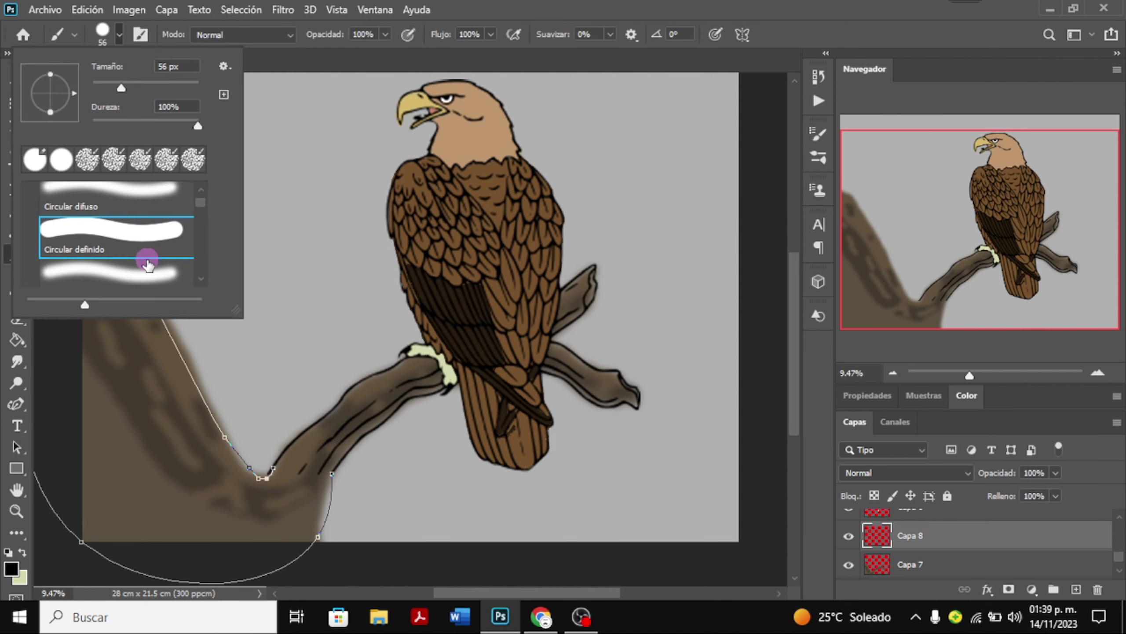
pyautogui.click(111, 244)
pyautogui.click(10, 397)
pyautogui.rightClick(224, 401)
pyautogui.click(301, 144)
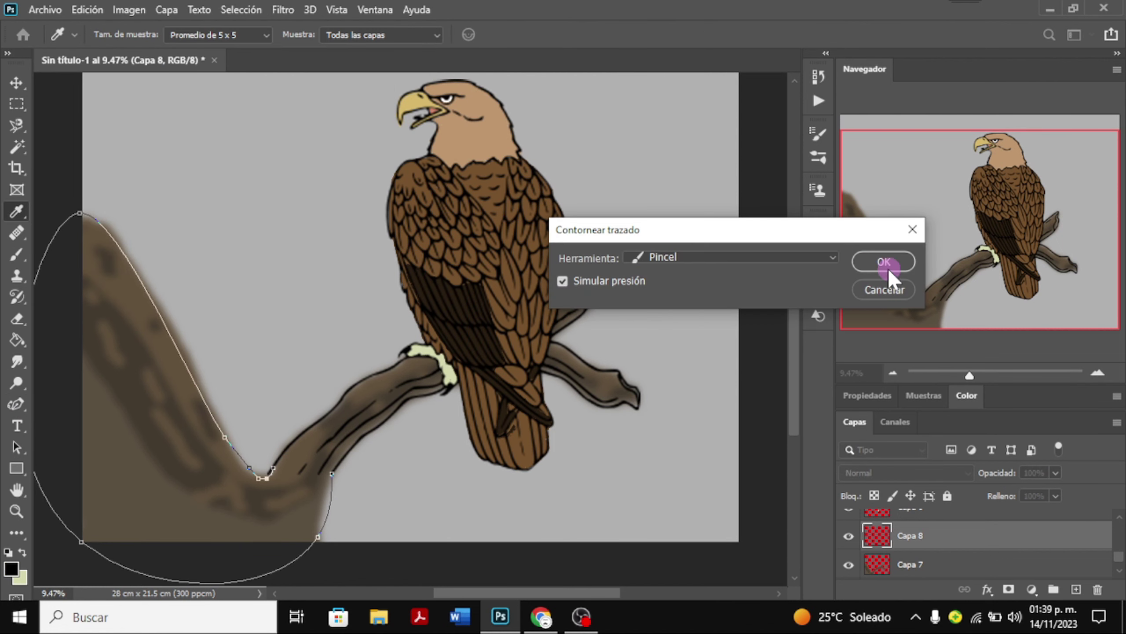
pyautogui.click(885, 262)
# Erase the brown spill outside the black outline on Capa 7.
pyautogui.click(913, 564)
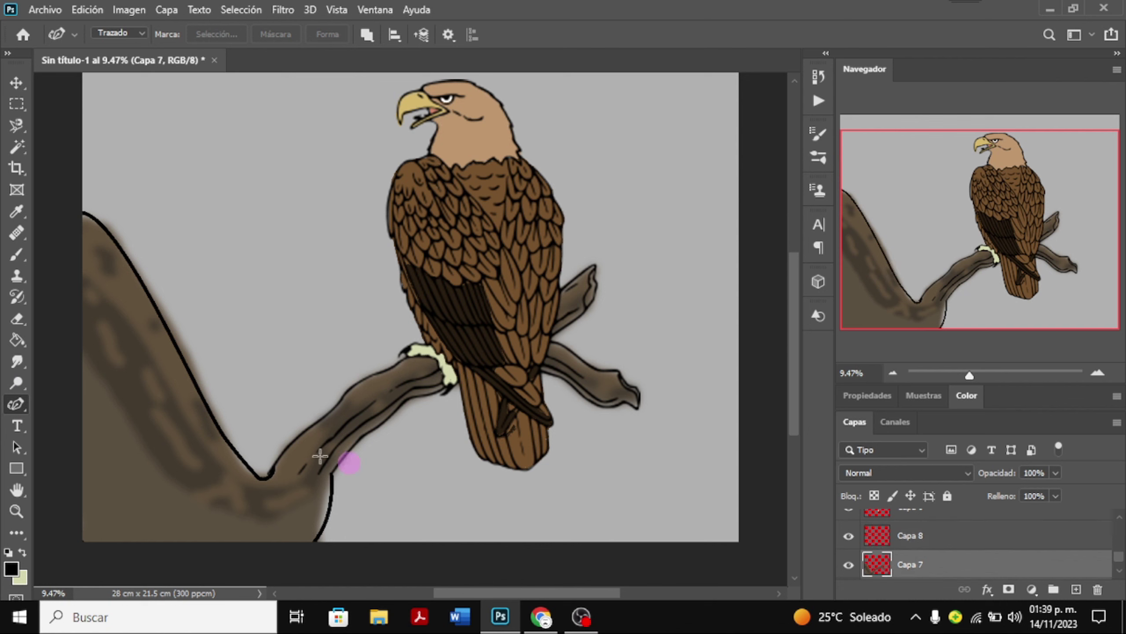
pyautogui.click(16, 318)
pyautogui.moveTo(134, 264); pyautogui.dragTo(207, 385)
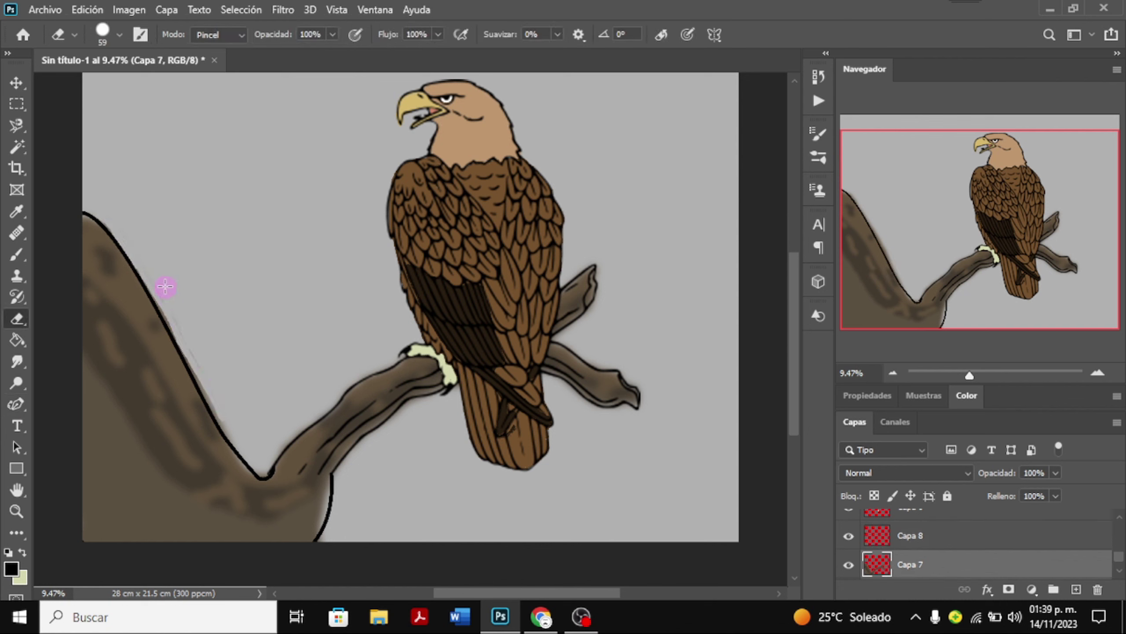
# Sharpen the branch near the eagle's talons with the Enfocar tool, then make Capa 9 active.
pyautogui.click(23, 360)
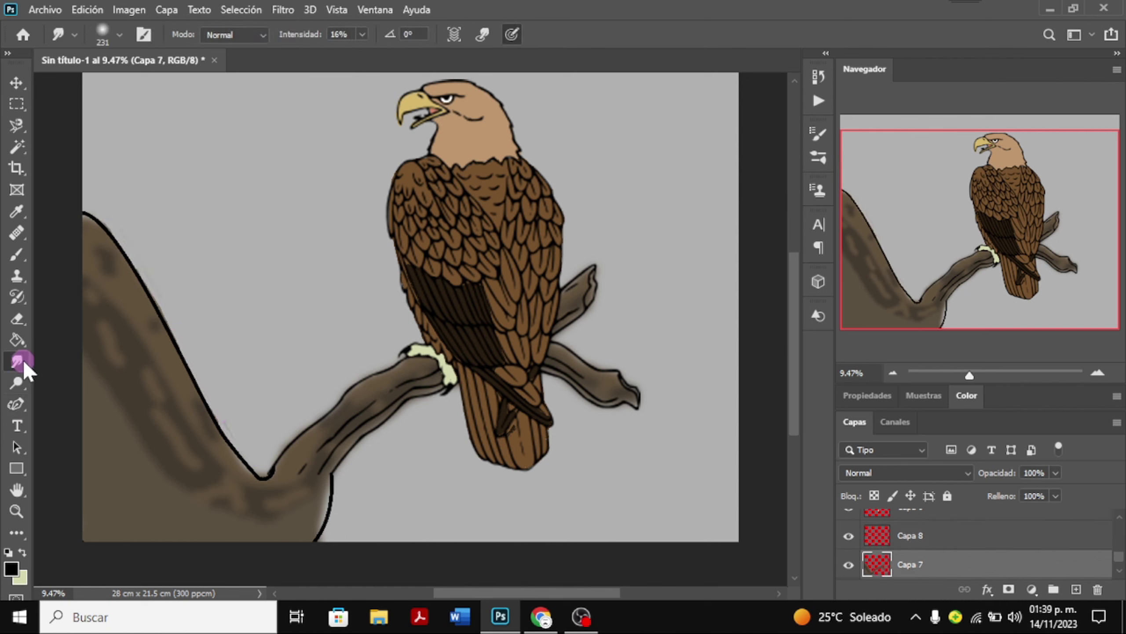
pyautogui.rightClick(33, 368)
pyautogui.click(89, 375)
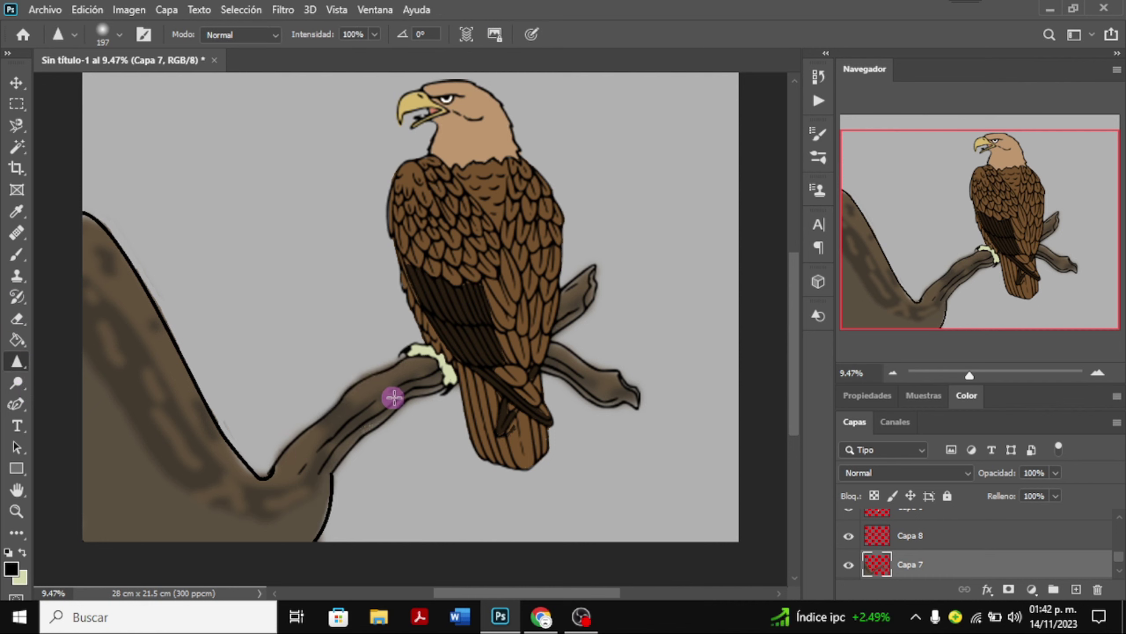
pyautogui.moveTo(435, 379); pyautogui.dragTo(563, 305)
pyautogui.scroll(-2, 1020, 545)
pyautogui.click(981, 560)
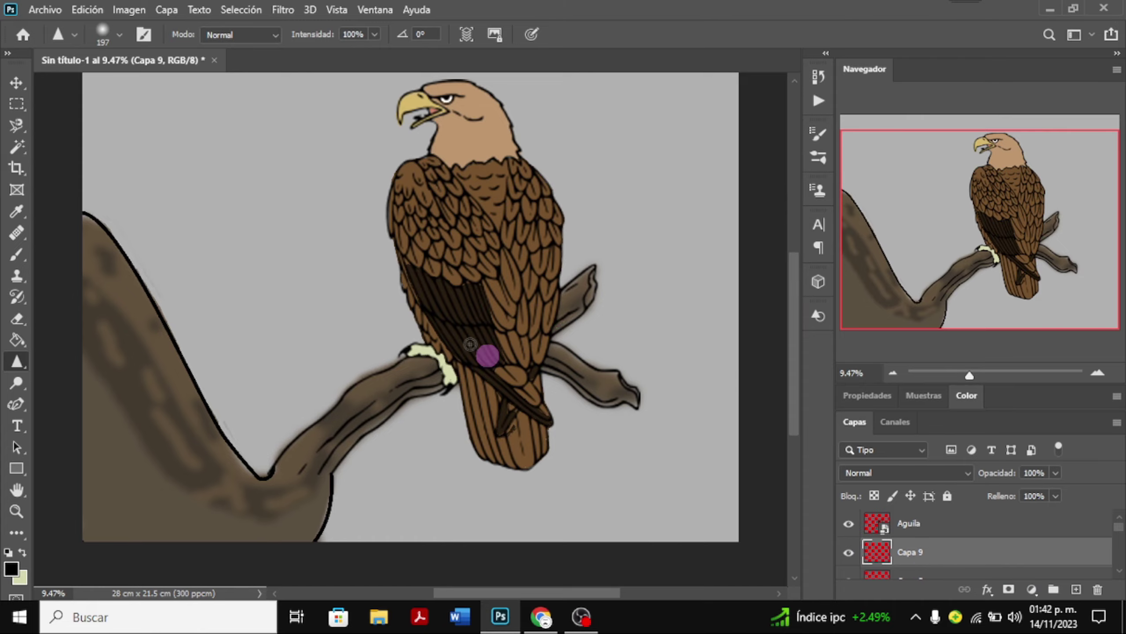